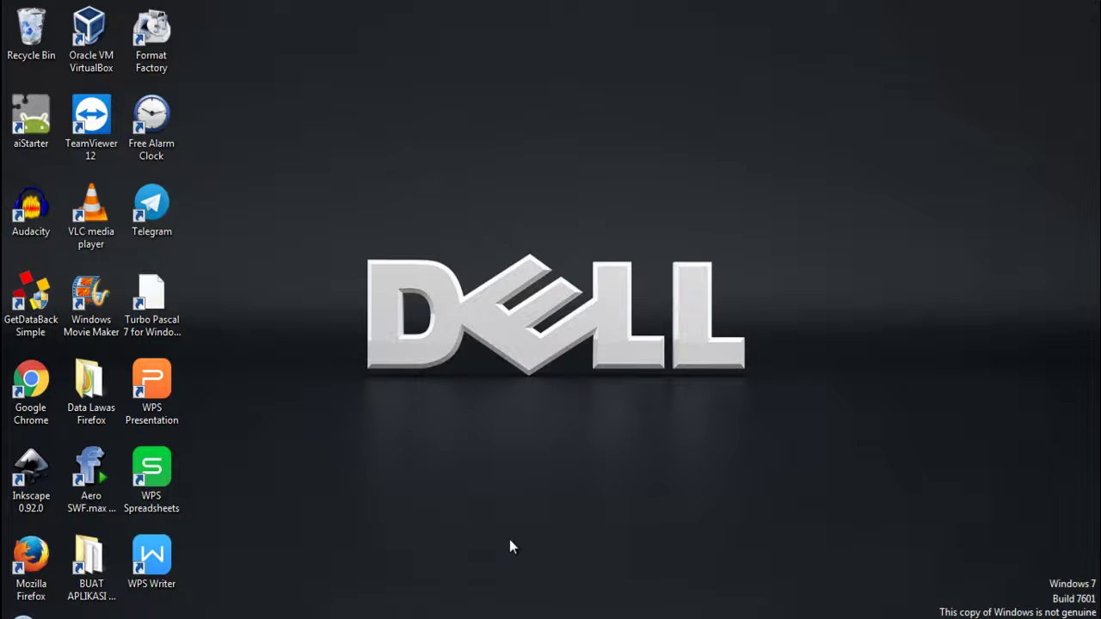
Launch Excel 2007 and enter 45, 67 and 4 in A1:A3.
key("super")
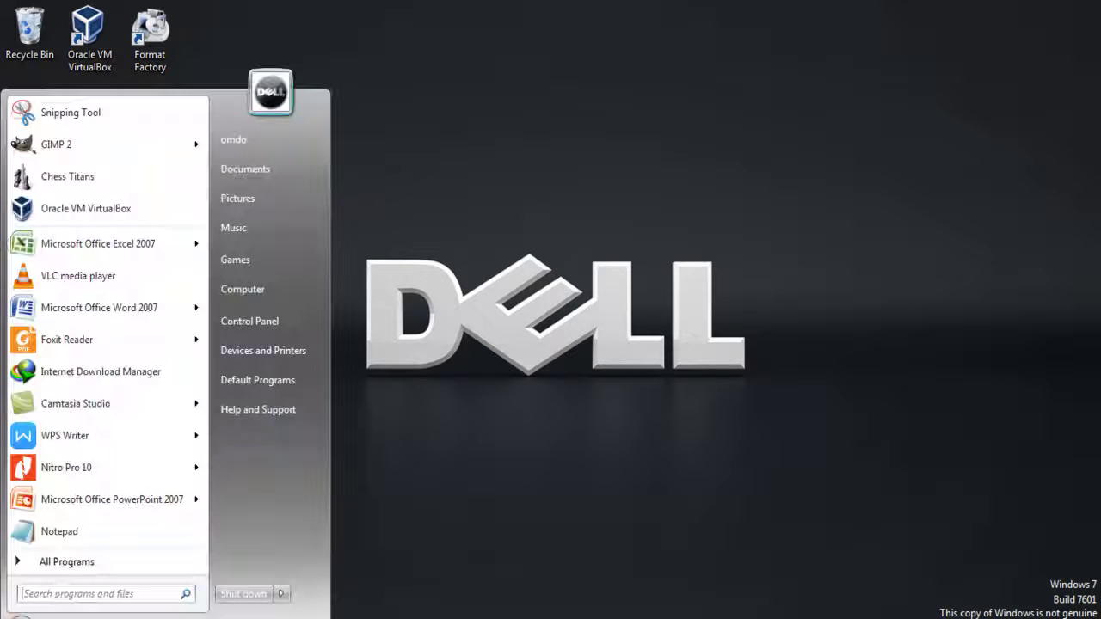
left_click(26, 244)
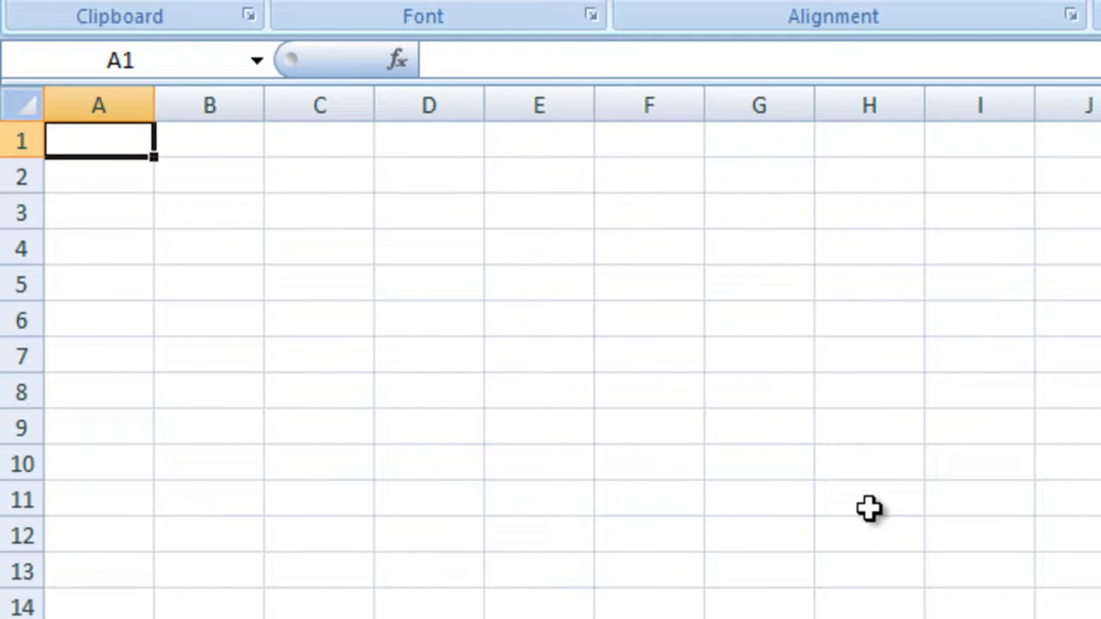
type("45")
key("Return")
type("67")
key("Return")
type("4")
key("Return")
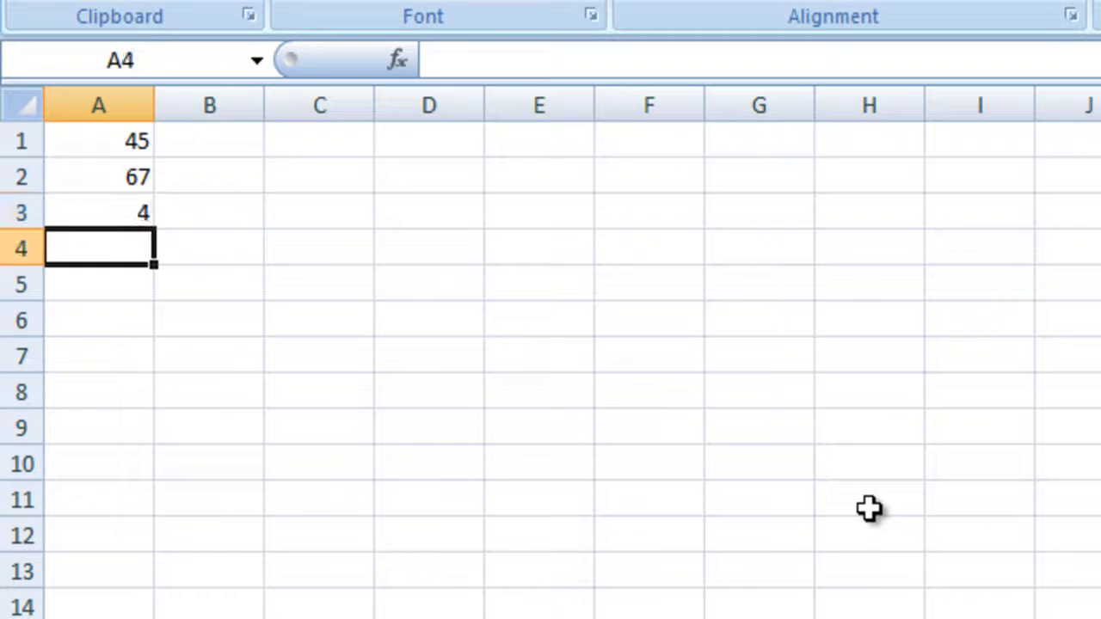
Continue column A with 3, 45, 67 and 89 in A4:A7.
type("3")
key("Return")
type("45")
key("Return")
type("67")
key("Return")
type("89")
key("Return")
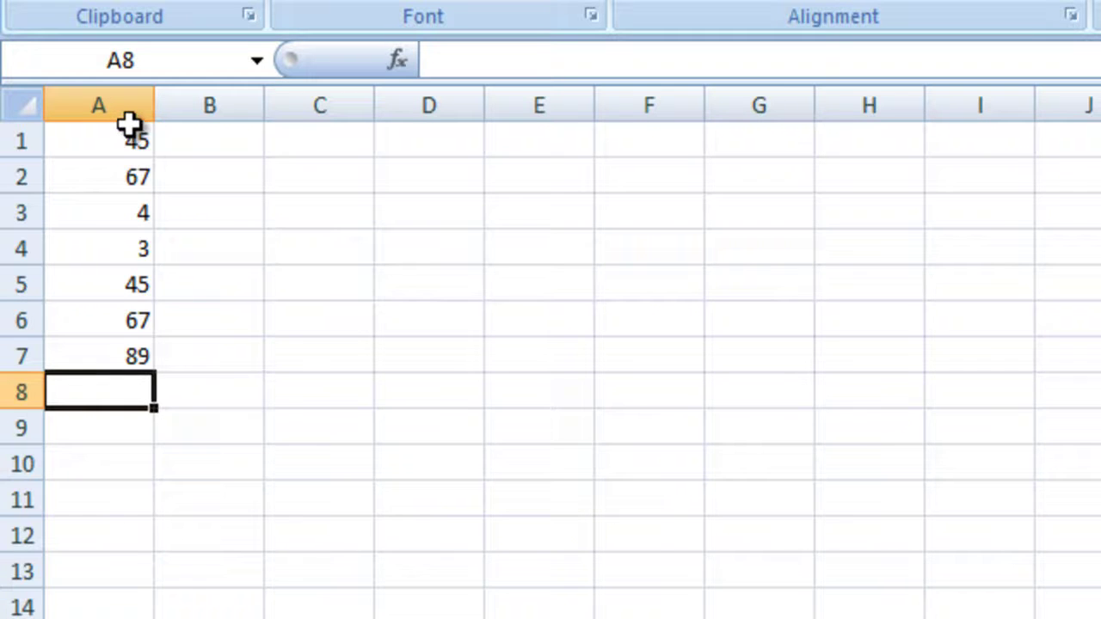
Copy A1:A7 and use Paste Special with Transpose to place it in F1:L1.
mouse_move(130, 131)
left_mouse_down()
mouse_move(180, 425)
mouse_move(132, 370)
left_mouse_up()
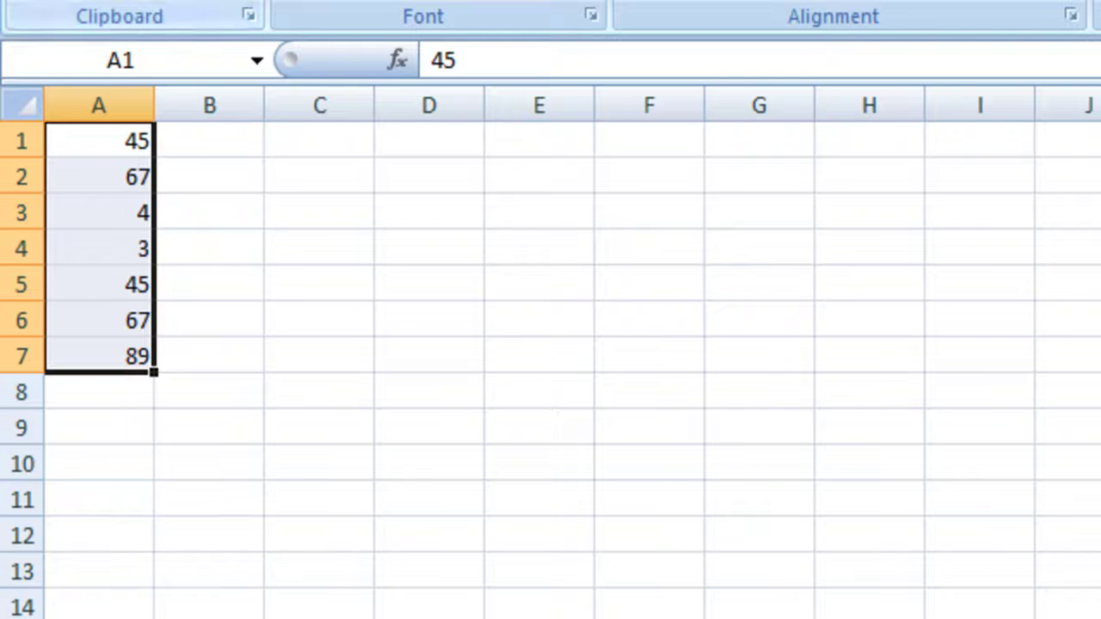
key("ctrl+c")
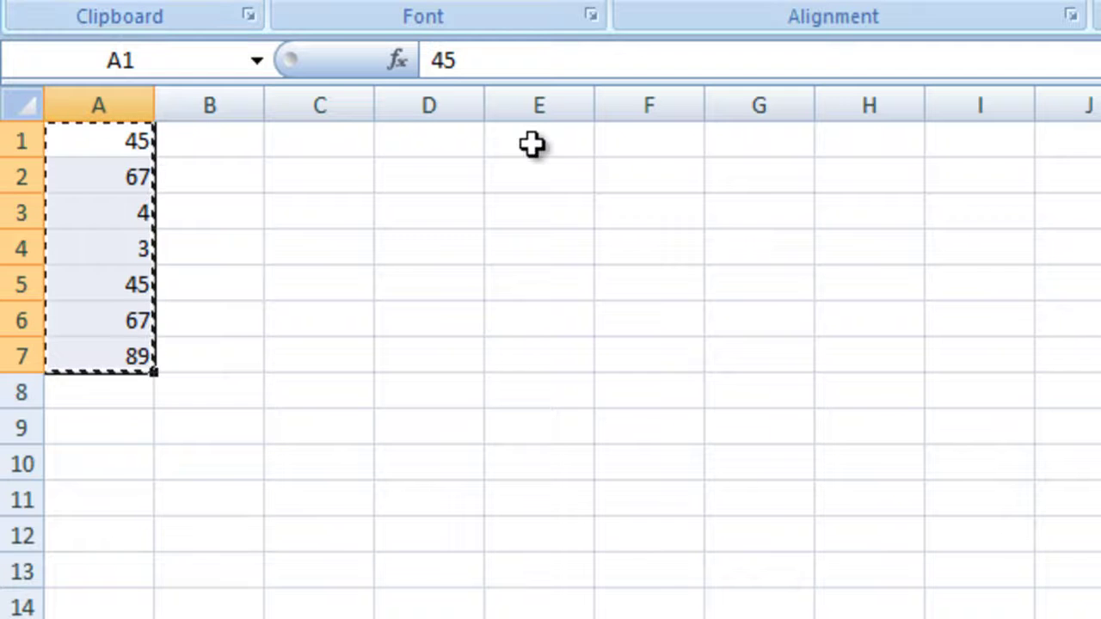
left_click(642, 138)
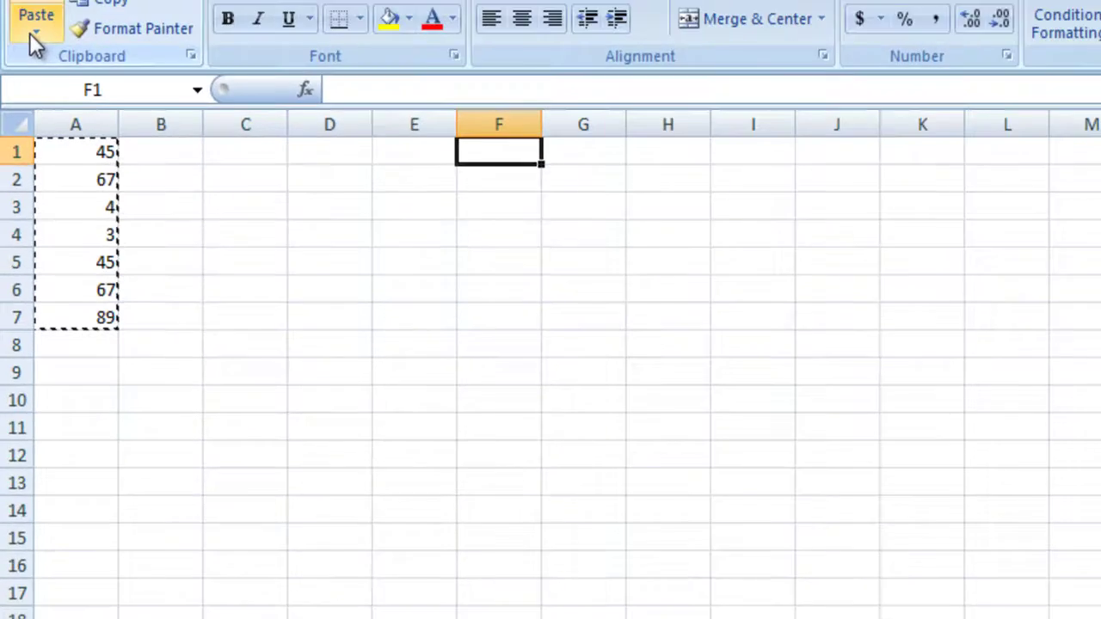
left_click(22, 86)
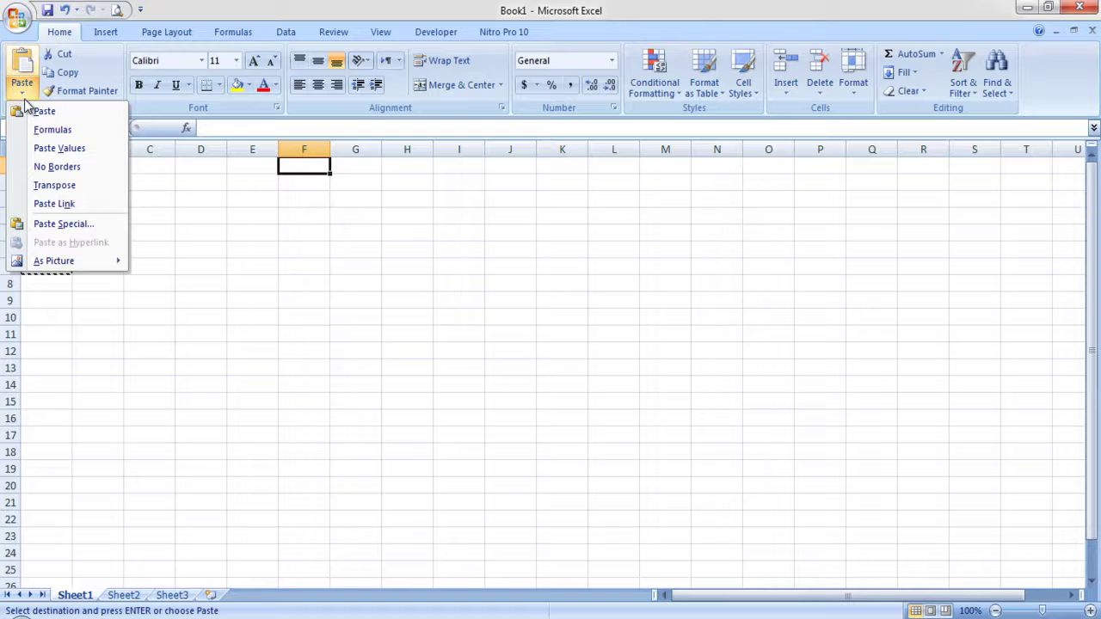
left_click(100, 224)
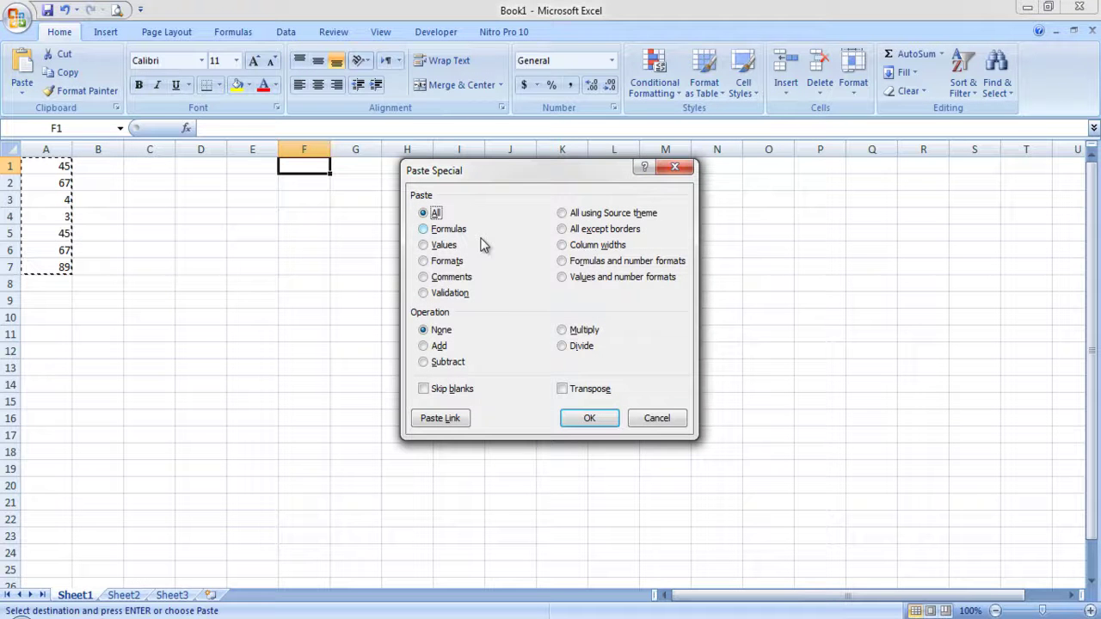
left_click(562, 390)
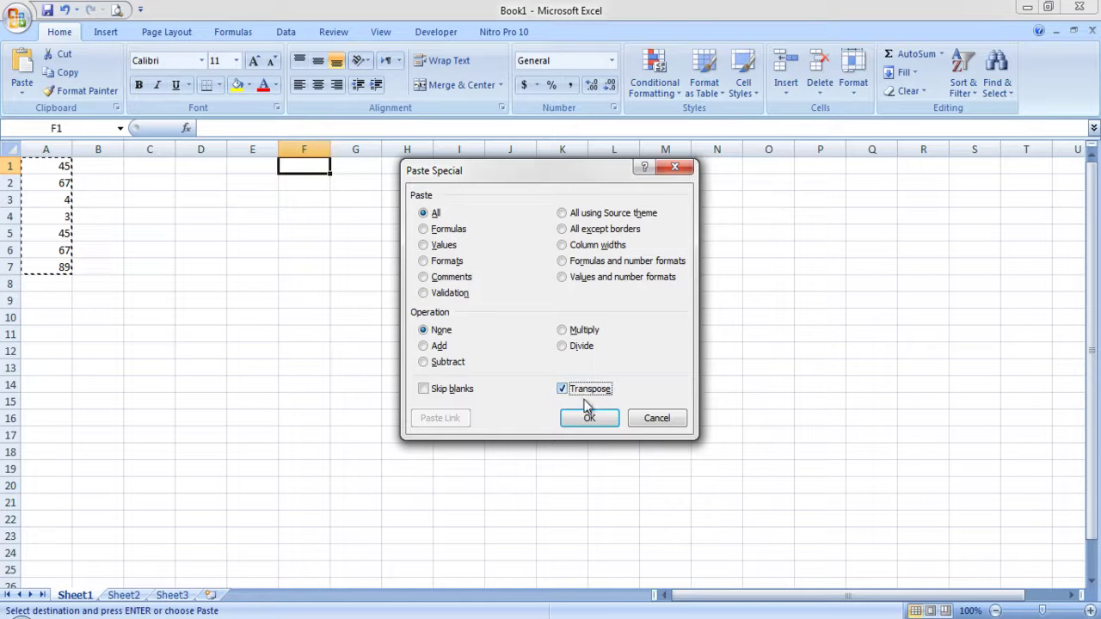
left_click(591, 419)
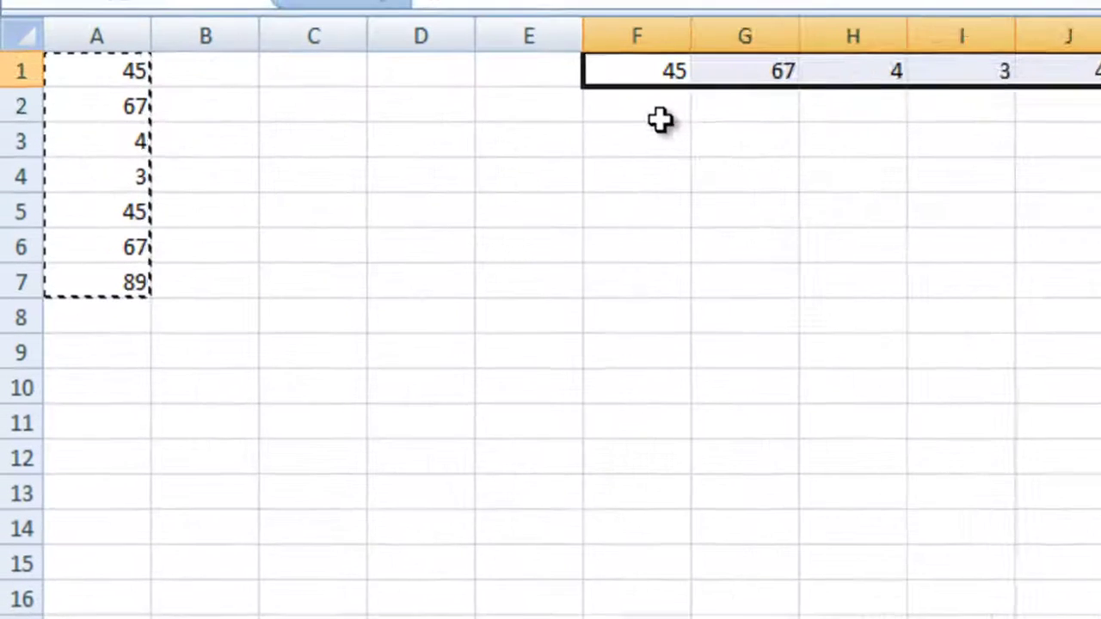
Enter 80 in cell A8 below the list.
left_click(317, 186)
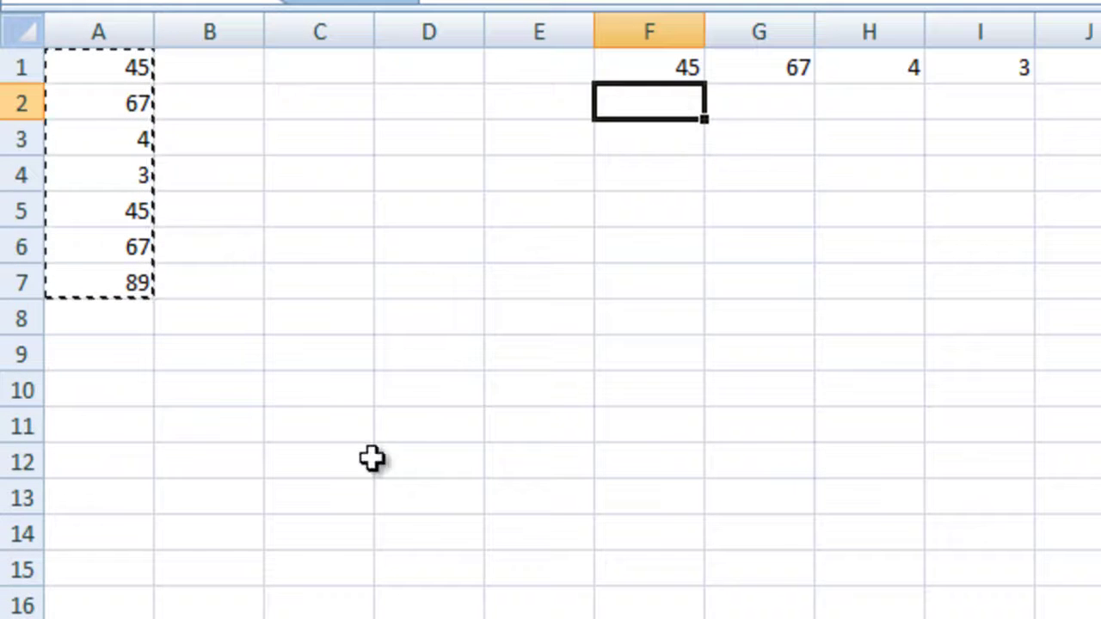
left_click(121, 316)
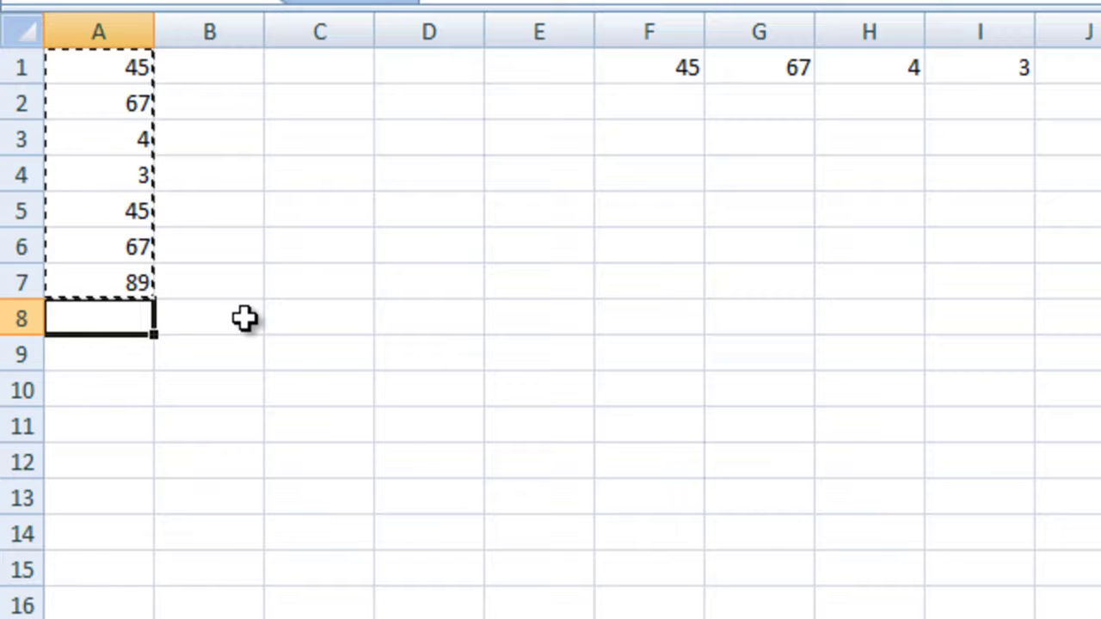
type("80")
key("Return")
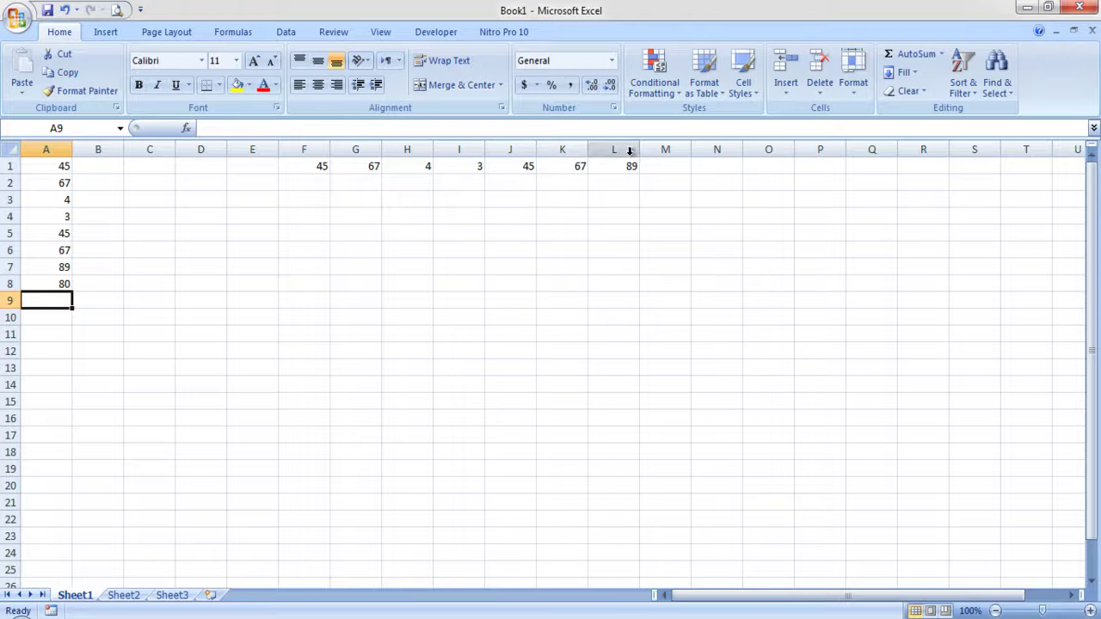
Check that the pasted row still ends at 89 in L1, with M1 empty.
left_click(632, 165)
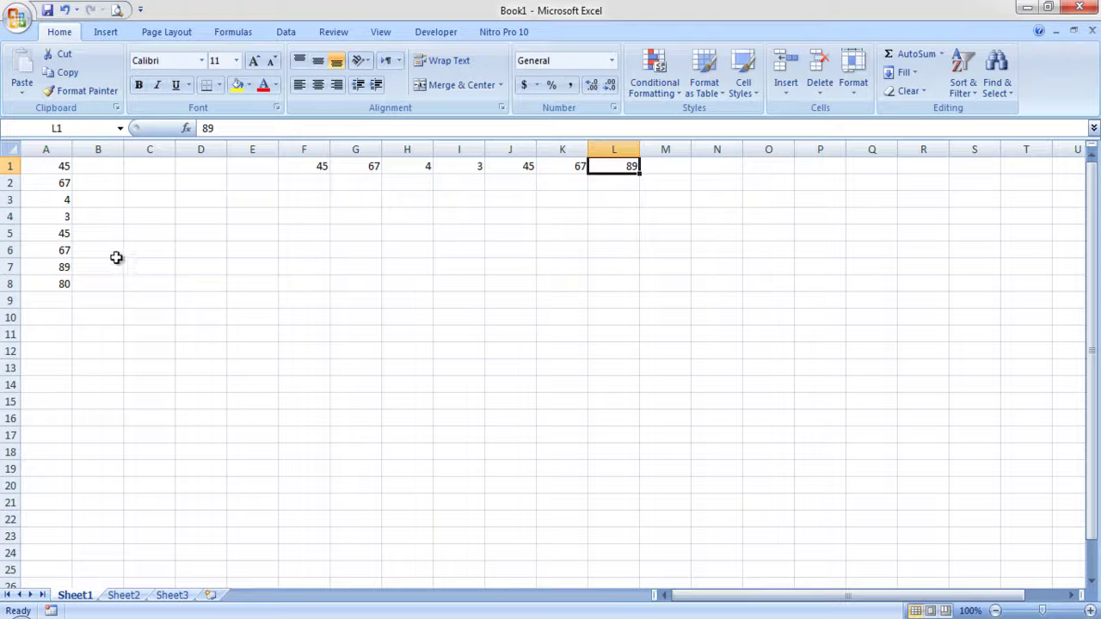
left_click(65, 268)
left_click(67, 286)
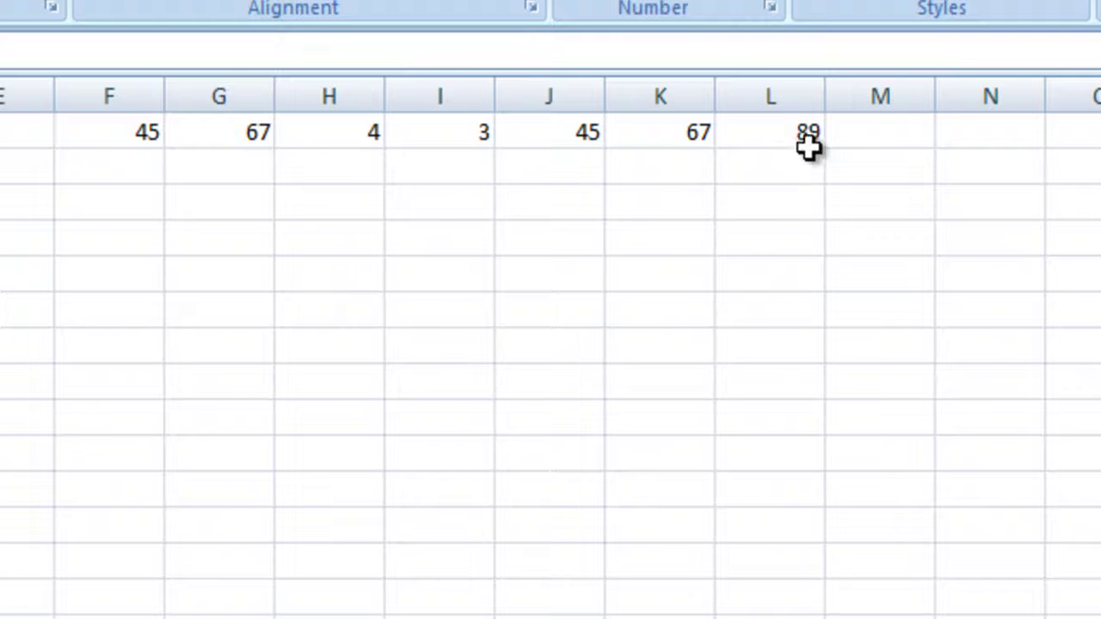
left_click(855, 121)
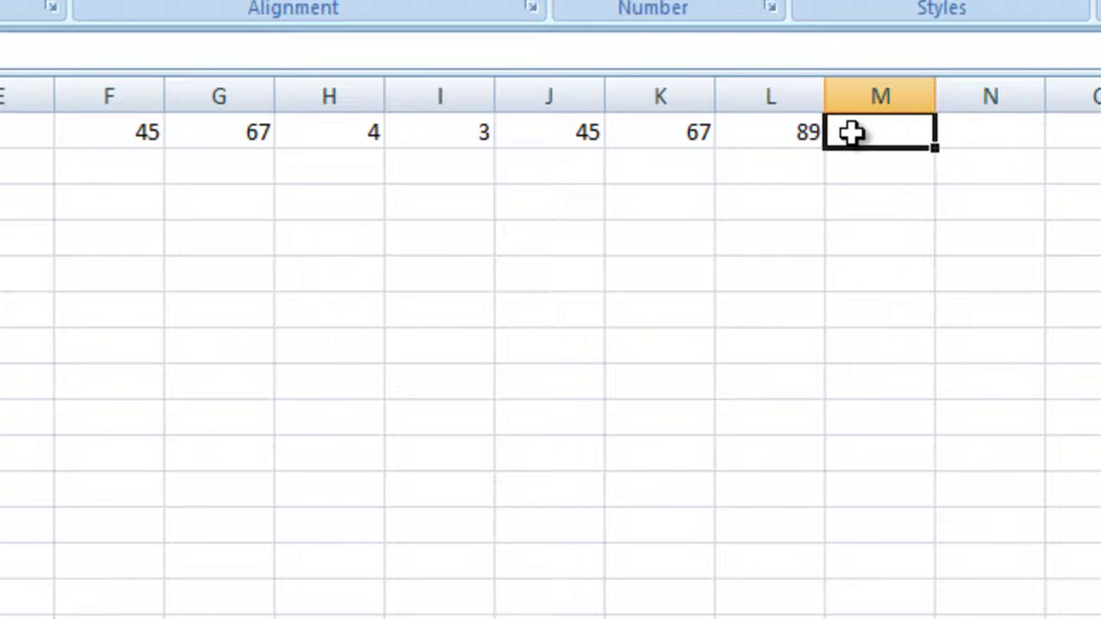
left_click(806, 134)
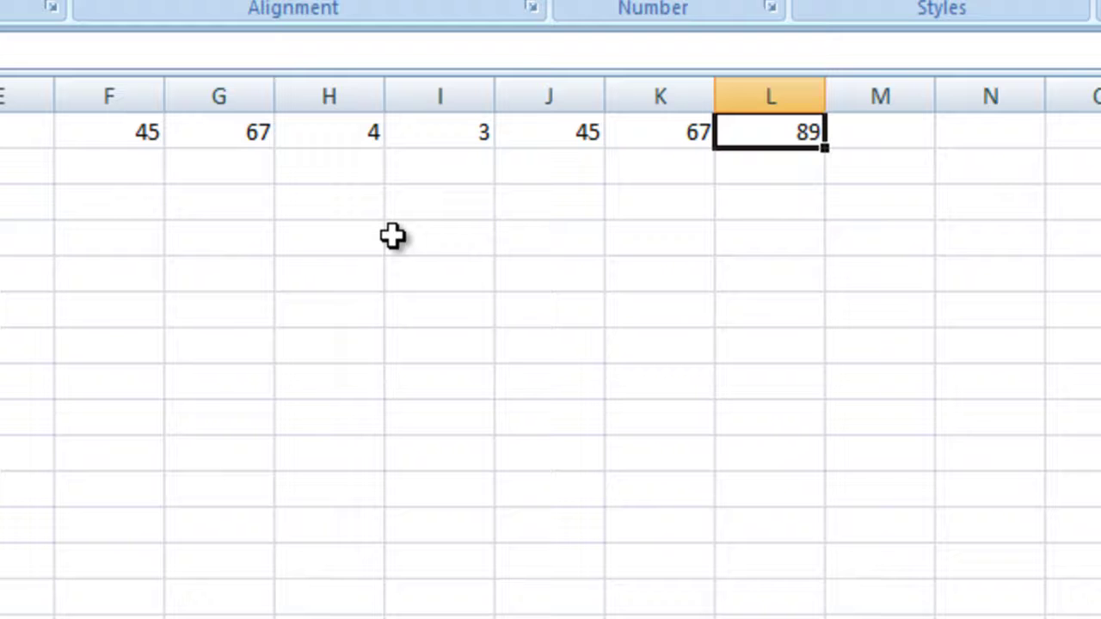
key("Left")
key("Left")
key("Left")
key("Left")
key("Left")
key("Left")
key("Down")
key("Down")
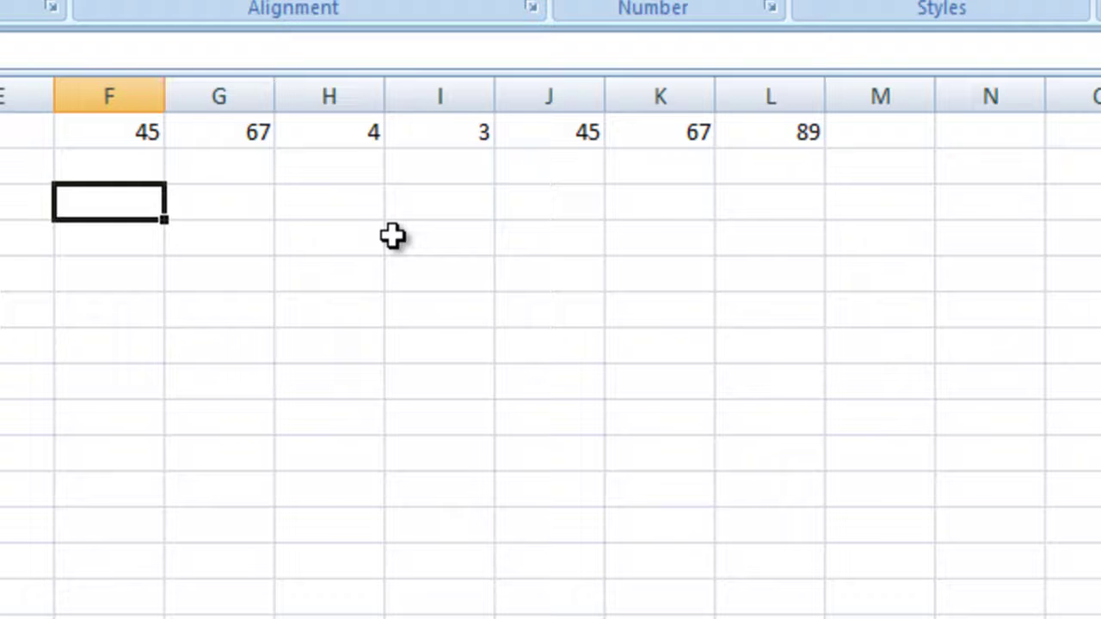
Select row 3 from F3 rightward and place the cursor in the formula bar.
key("shift+Right")
key("shift+Right")
key("shift+Right")
key("shift+Right")
key("shift+Right")
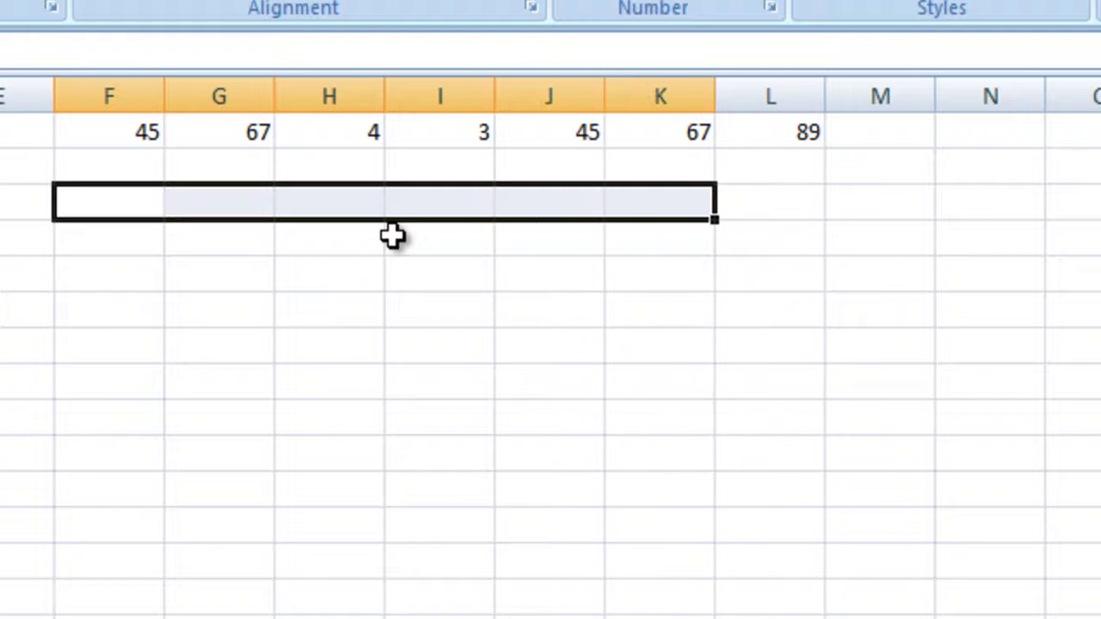
key("shift+Right")
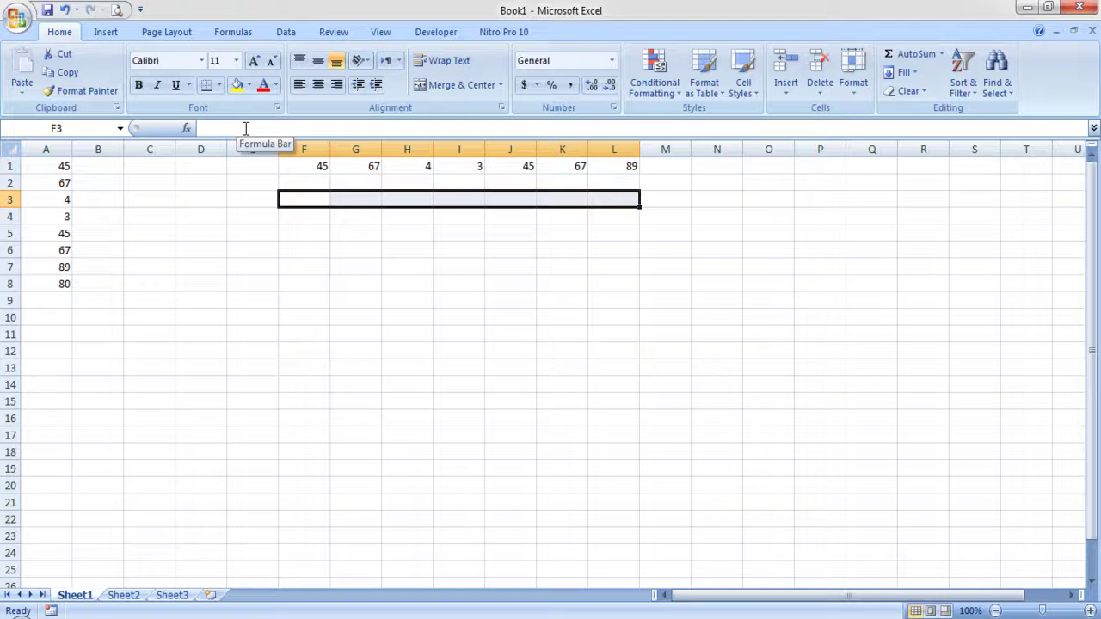
left_click(318, 193)
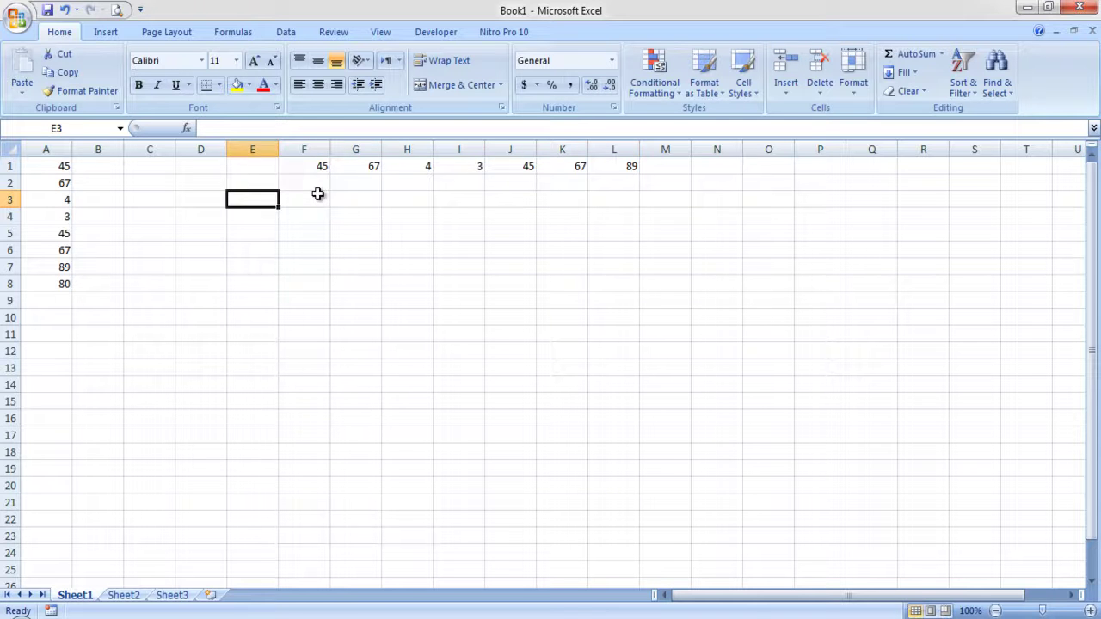
key("shift+Right")
key("shift+Right")
key("shift+Right")
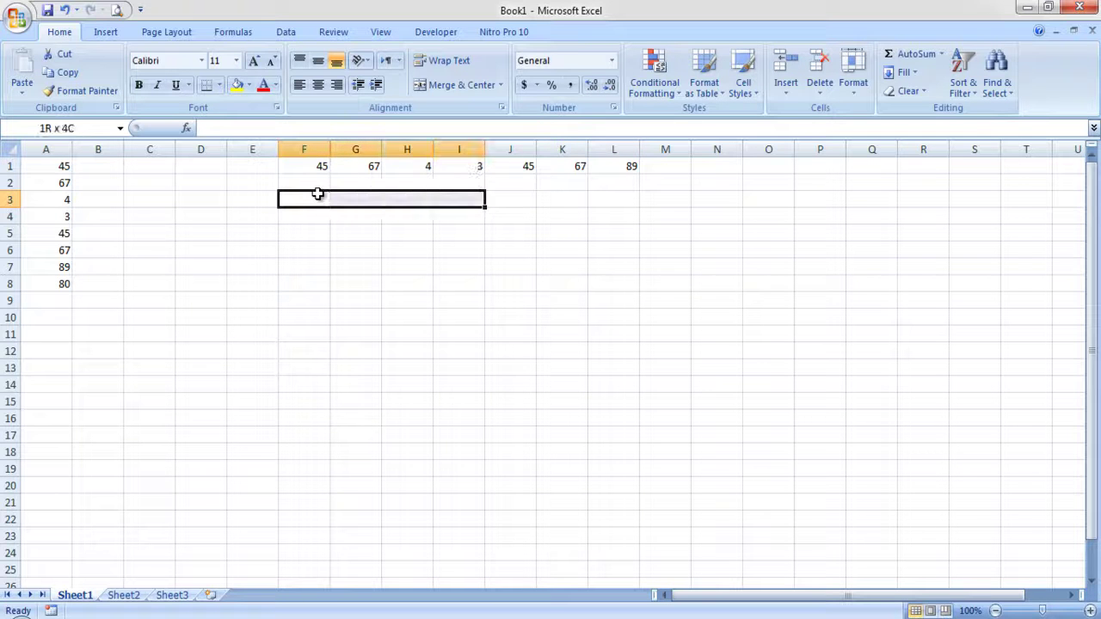
key("shift+Right")
key("shift+Right")
key("shift+Right")
key("shift+Right")
key("shift+Right")
key("shift+Right")
key("shift+Right")
key("shift+Right")
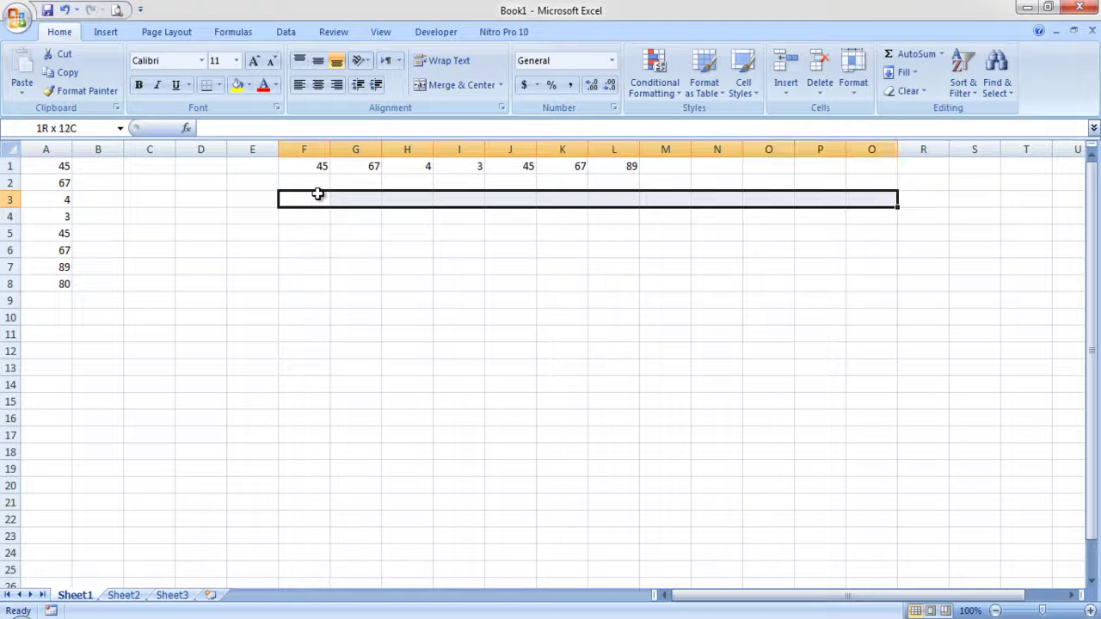
key("shift+Right")
key("shift+Right")
key("shift+Right")
key("shift+Right")
key("shift+Right")
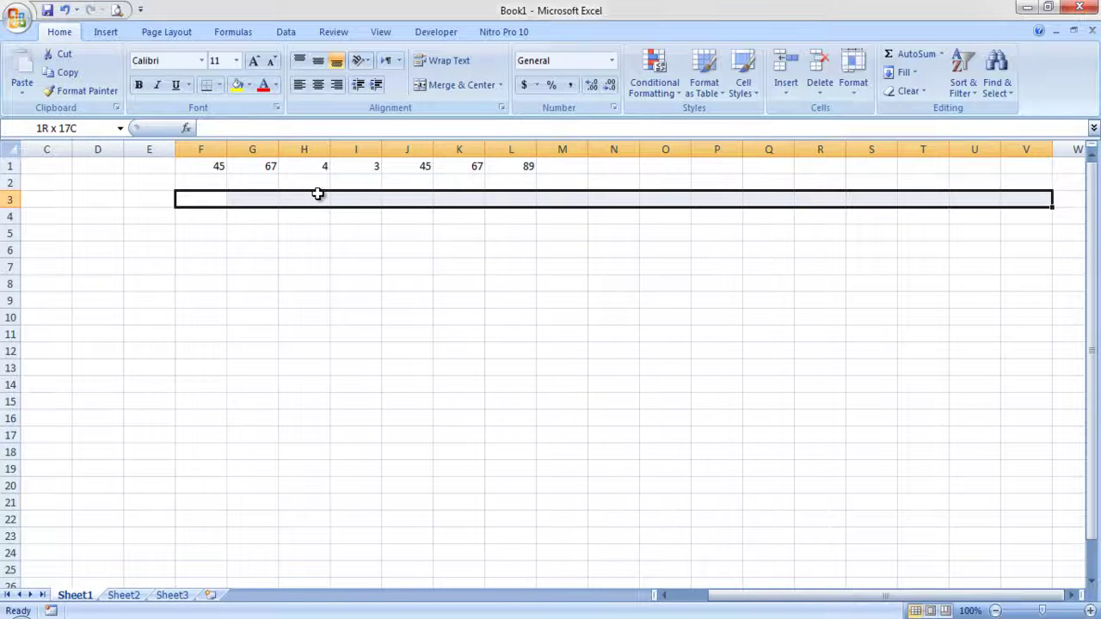
key("shift+Right")
key("shift+Right")
key("shift+Right")
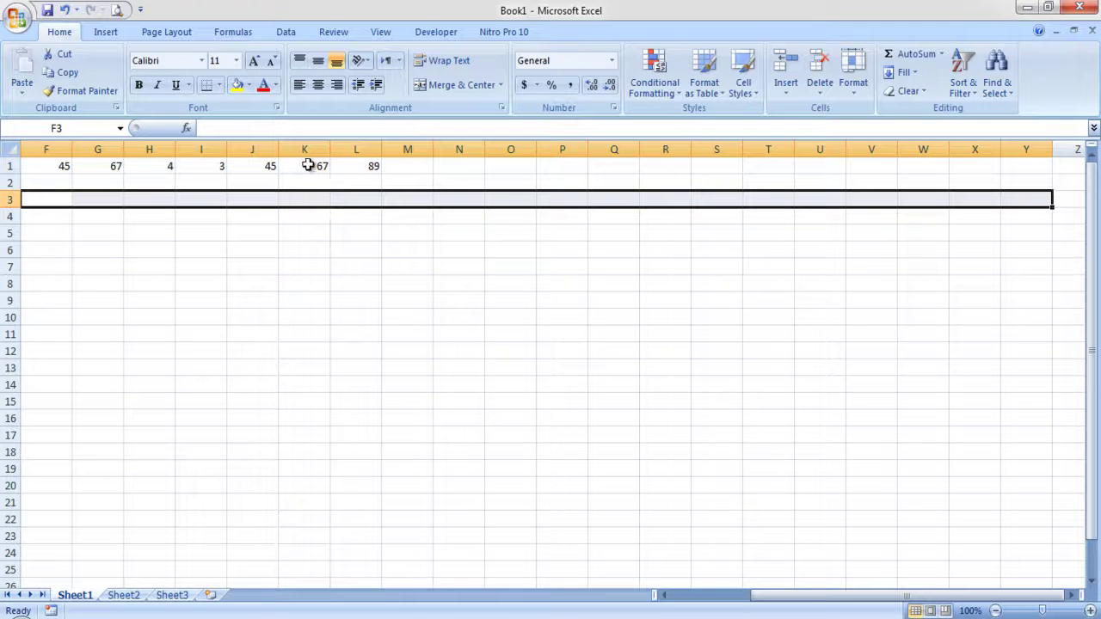
left_click(299, 128)
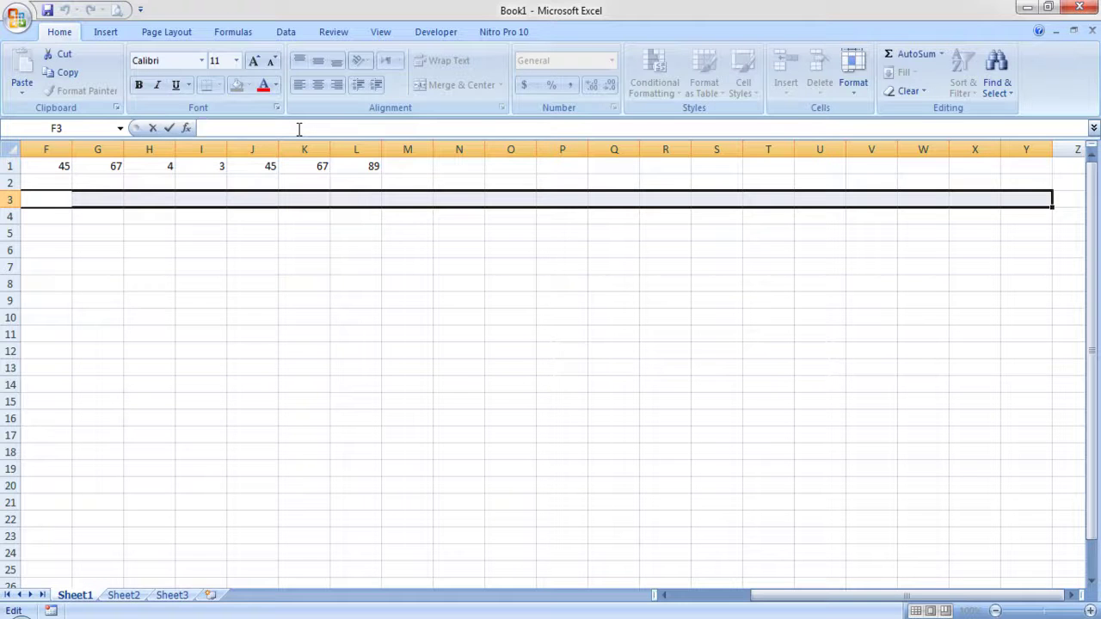
Enter =TRANSPOSE(A1:A20) as an array formula across the selected row 3 cells.
type("=tr")
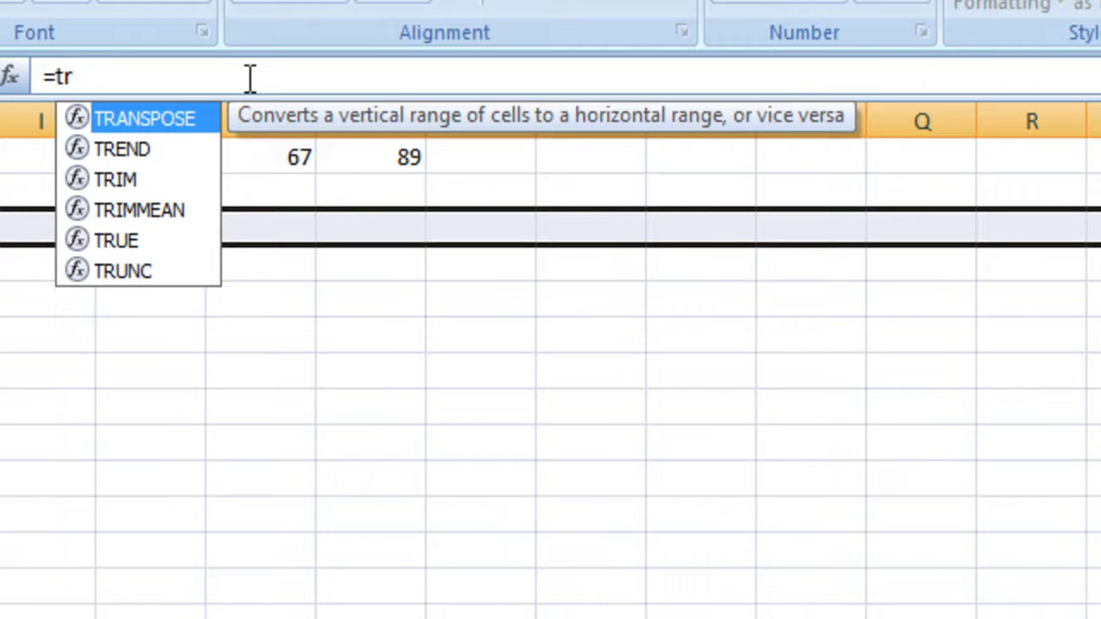
type("anspose(")
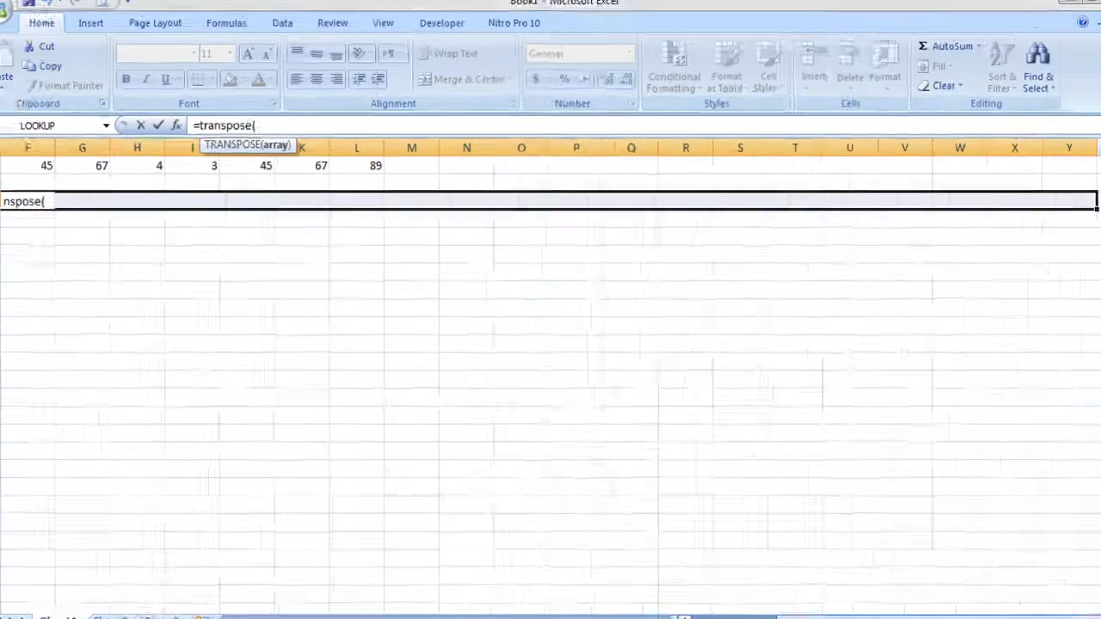
left_click_drag(762, 596, 675, 602)
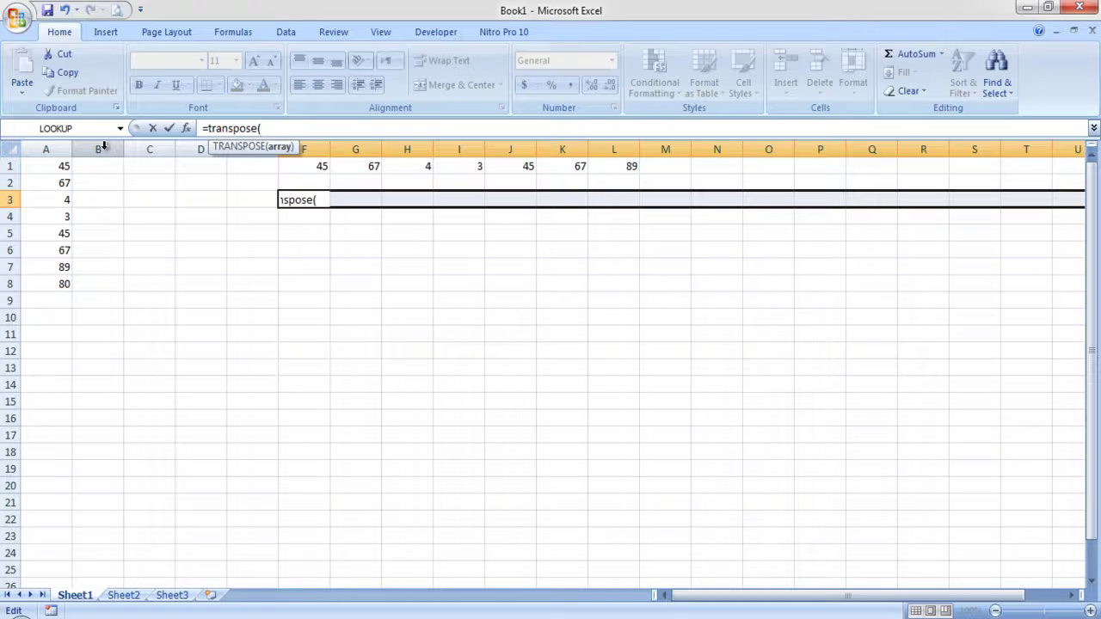
left_click(61, 166)
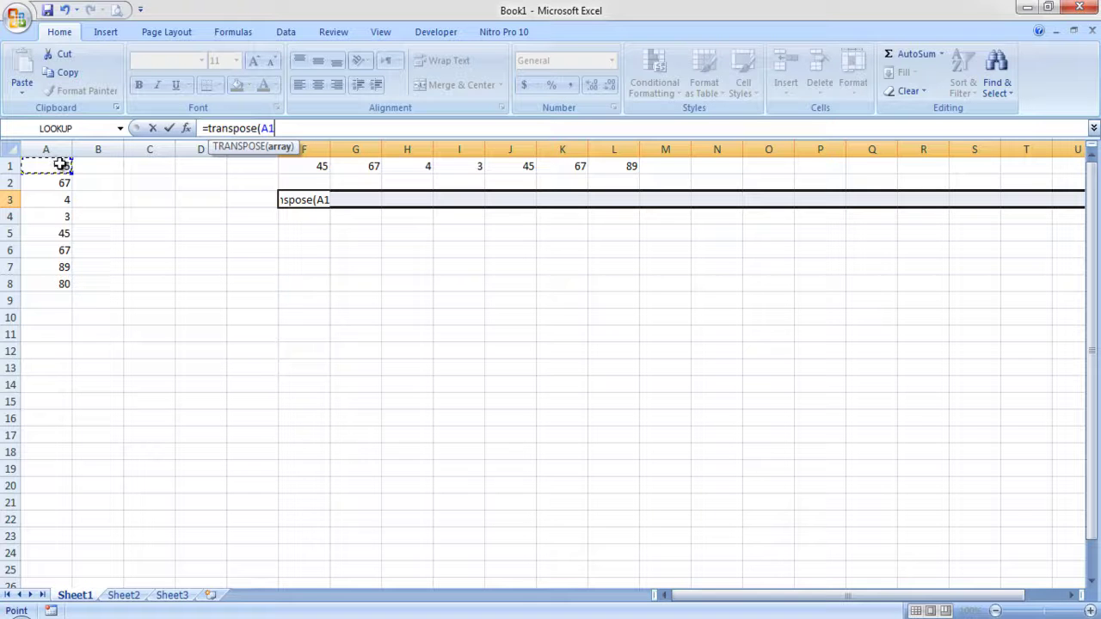
left_click_drag(63, 164, 55, 482)
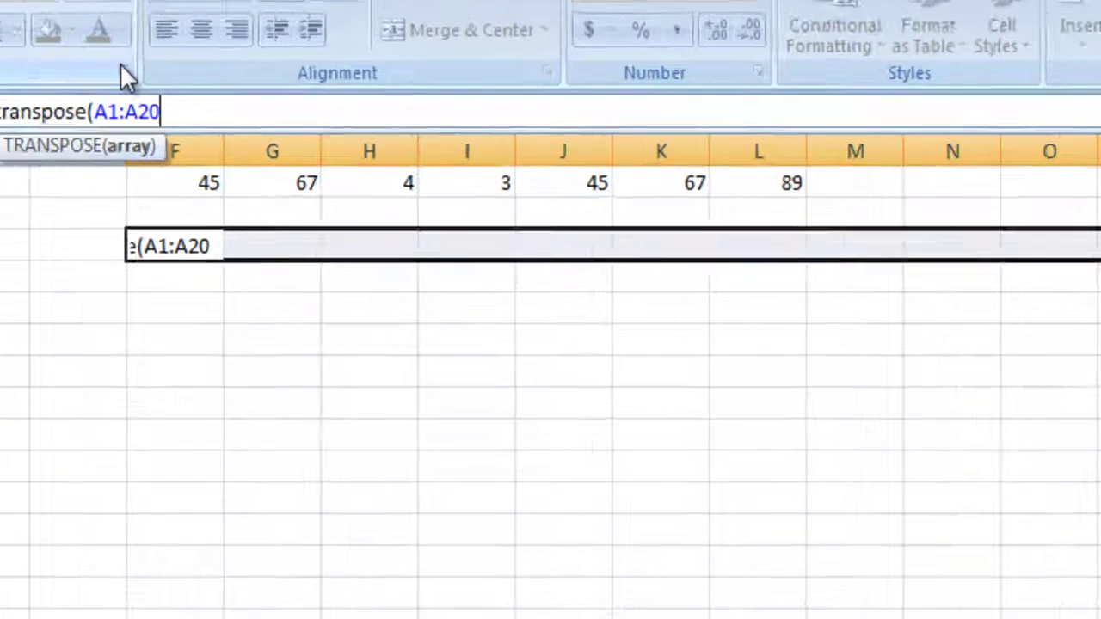
type(")")
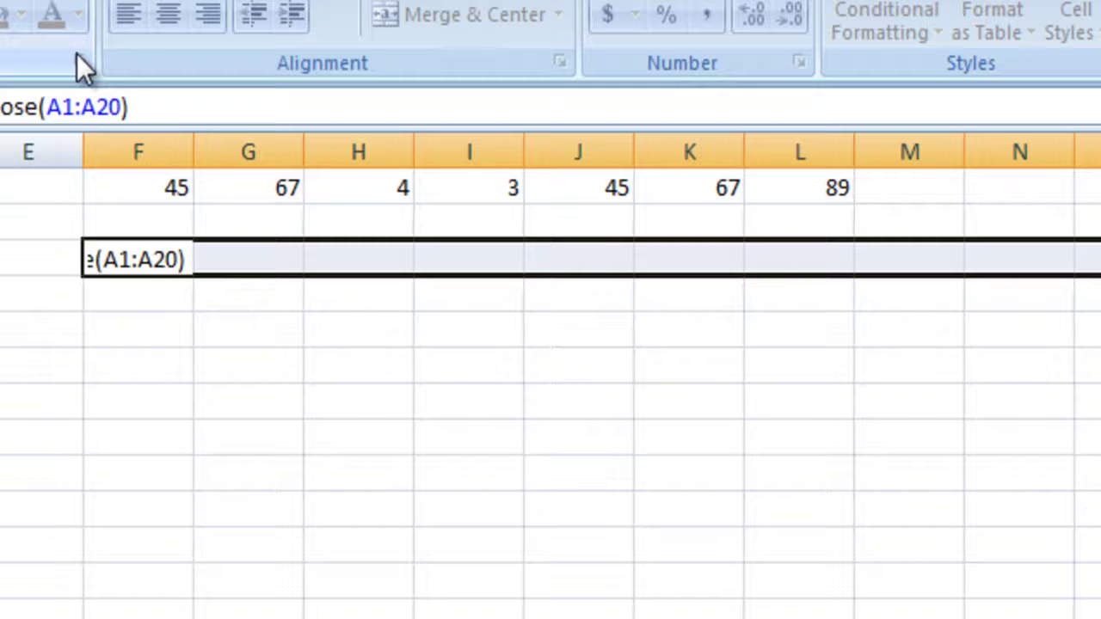
key("ctrl+shift+Return")
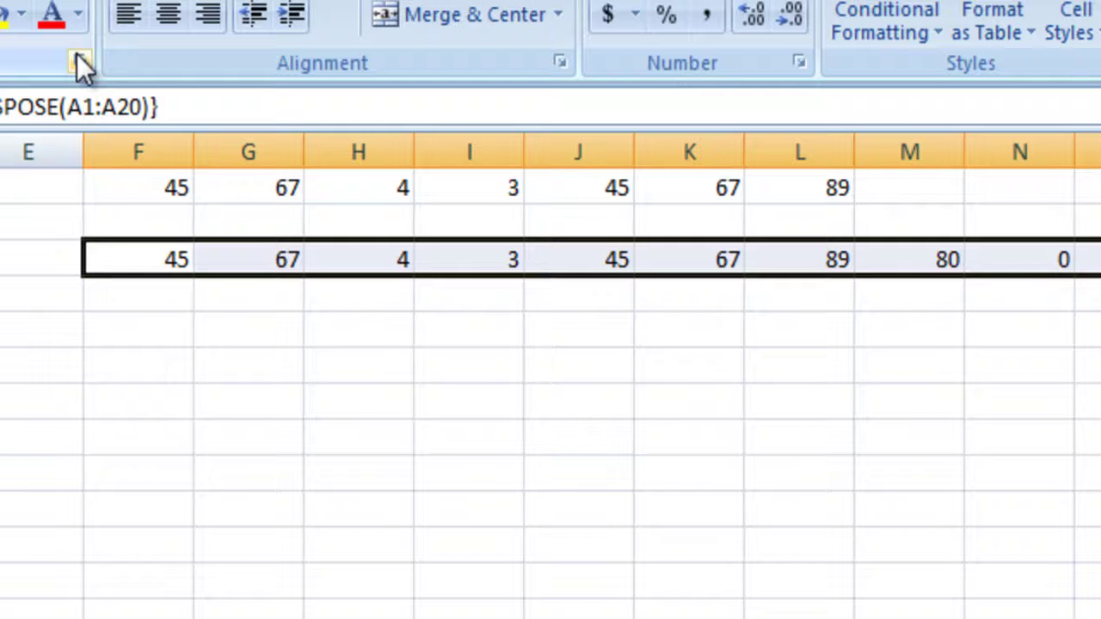
Fill row 3 light green, then inspect F3's array formula and a zero-valued cell.
left_click(22, 12)
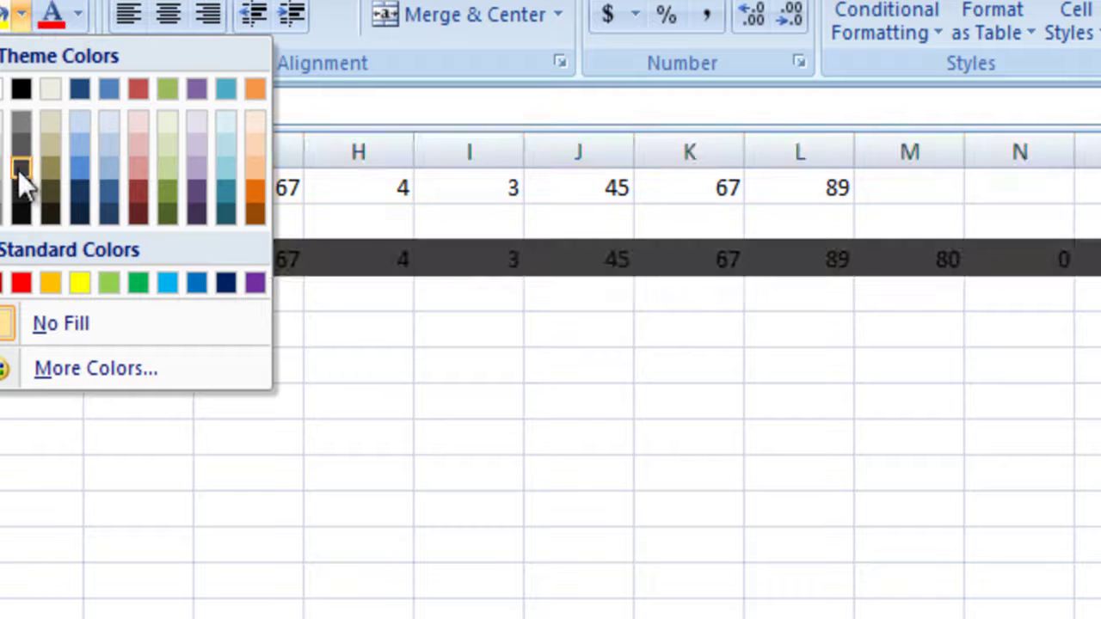
left_click(110, 283)
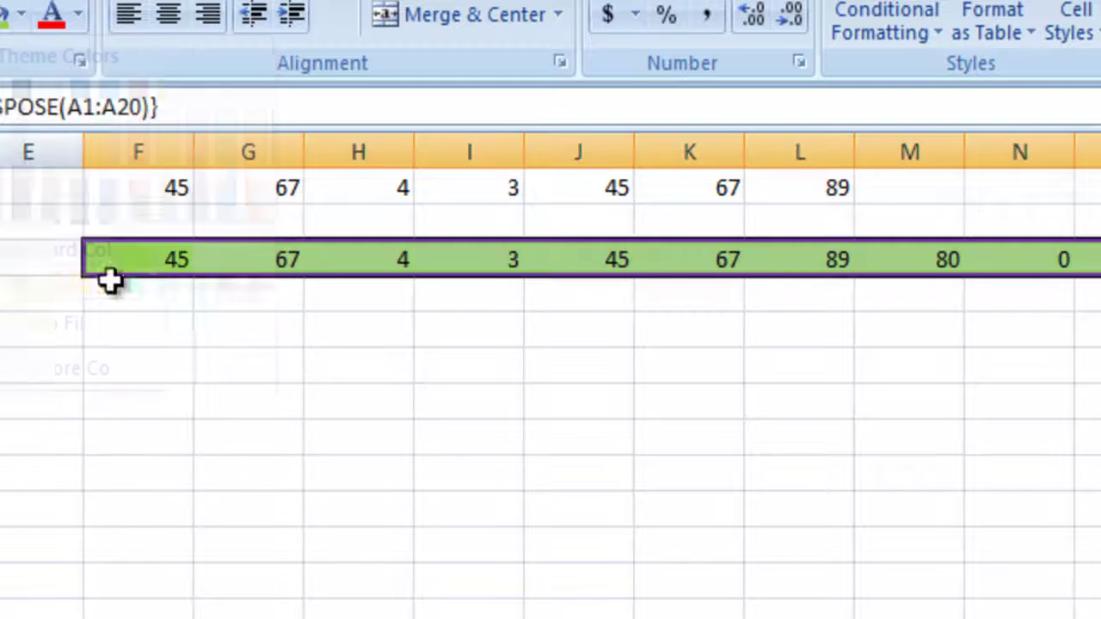
left_click(192, 329)
left_click(147, 255)
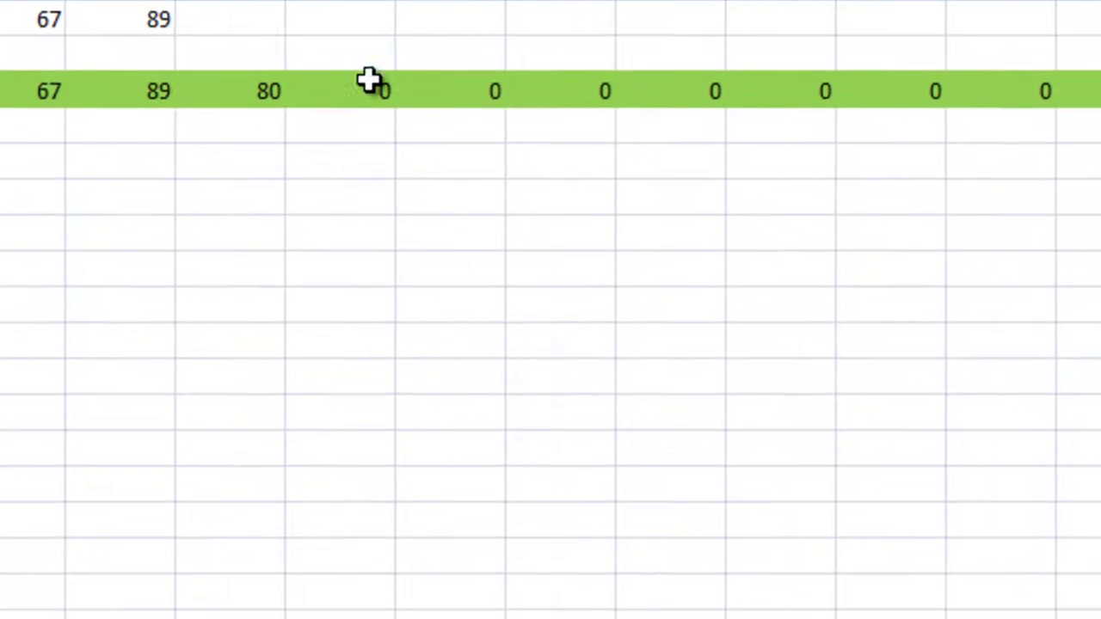
left_click(368, 80)
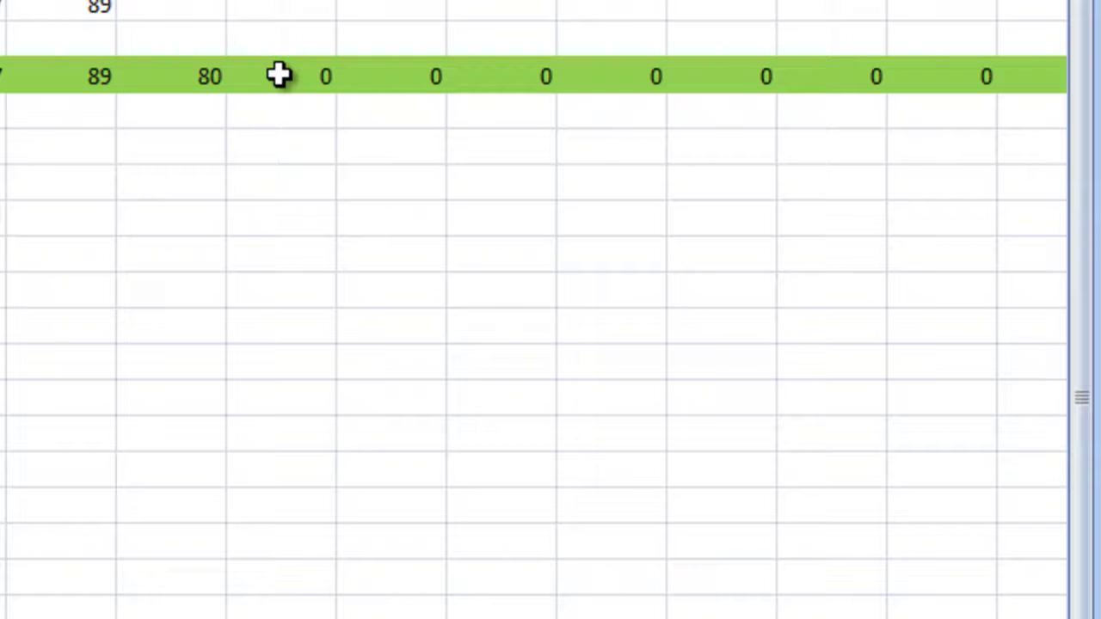
Enter 123 in A10 and confirm the green row now shows 86 and 123.
left_click(280, 76)
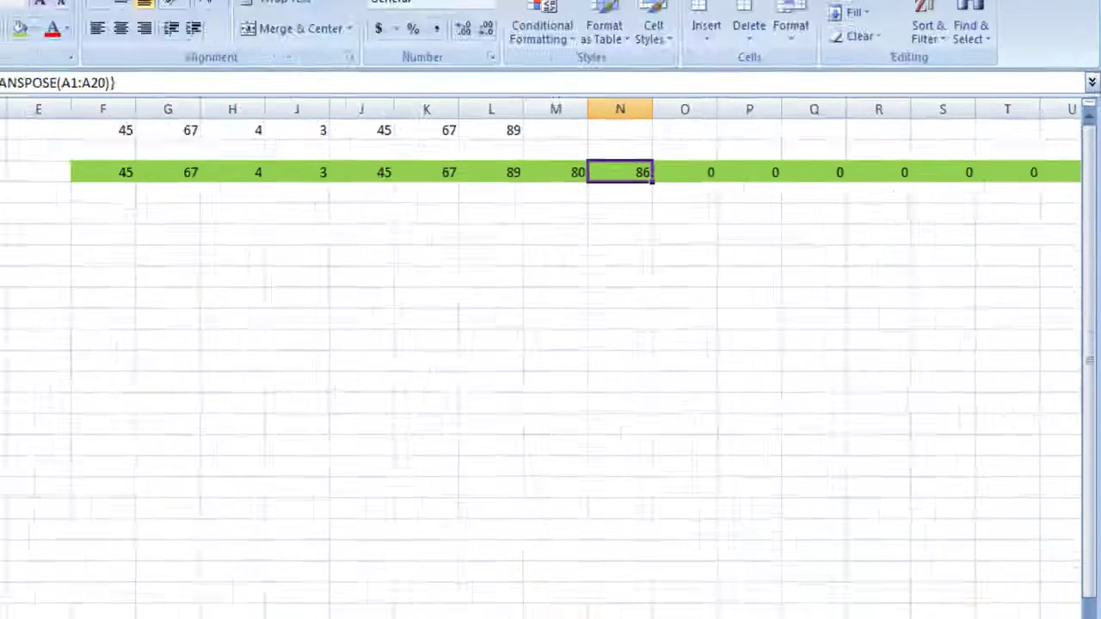
left_click(46, 315)
type("123")
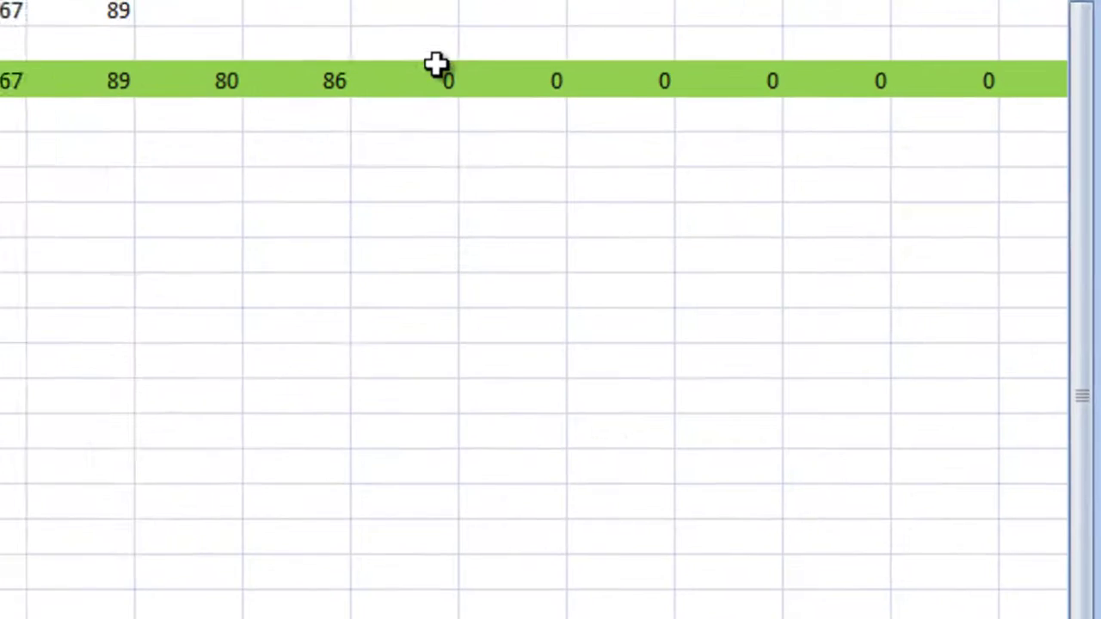
left_click(784, 191)
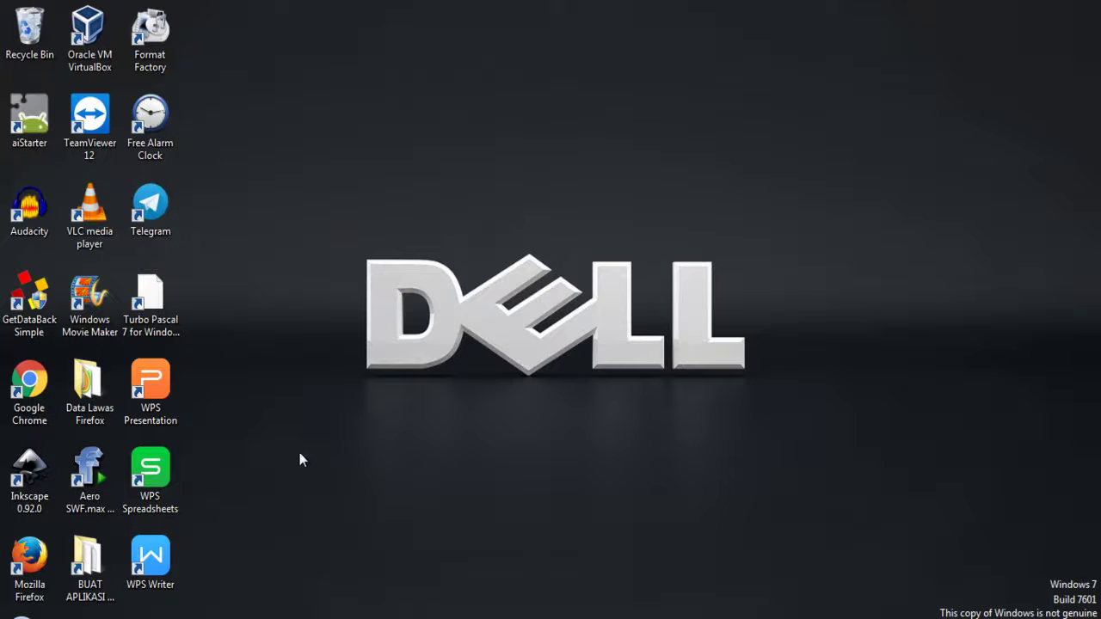
Launch WPS Spreadsheets and enter 67, 8, 99, 56, 43 in A1:A5.
double_click(152, 468)
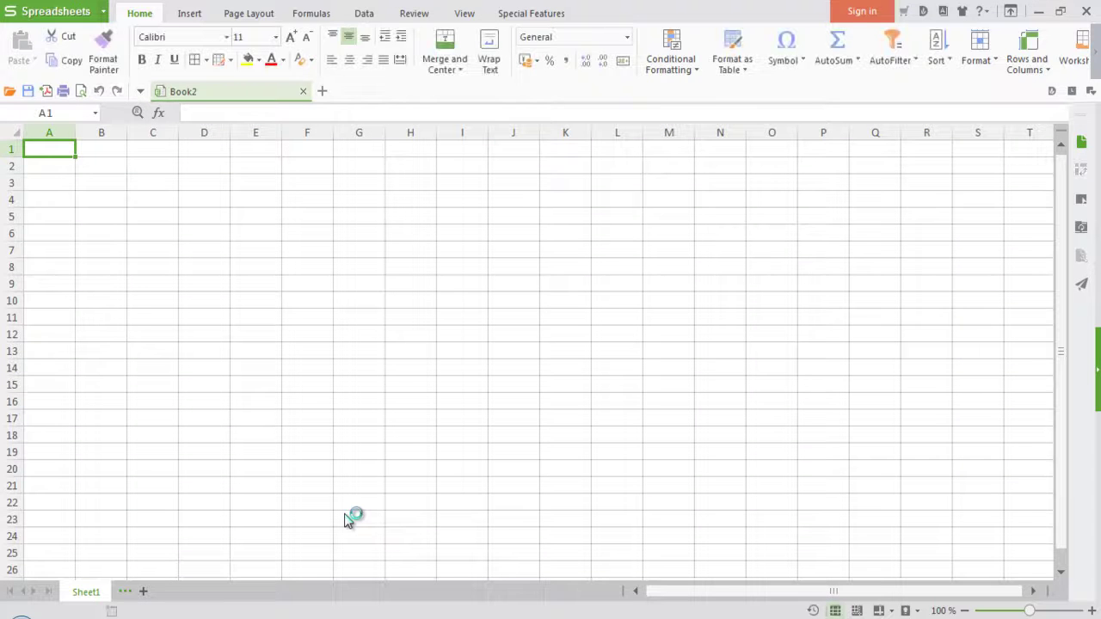
type("67")
key("Return")
type("8")
key("Return")
type("99")
key("Return")
type("0")
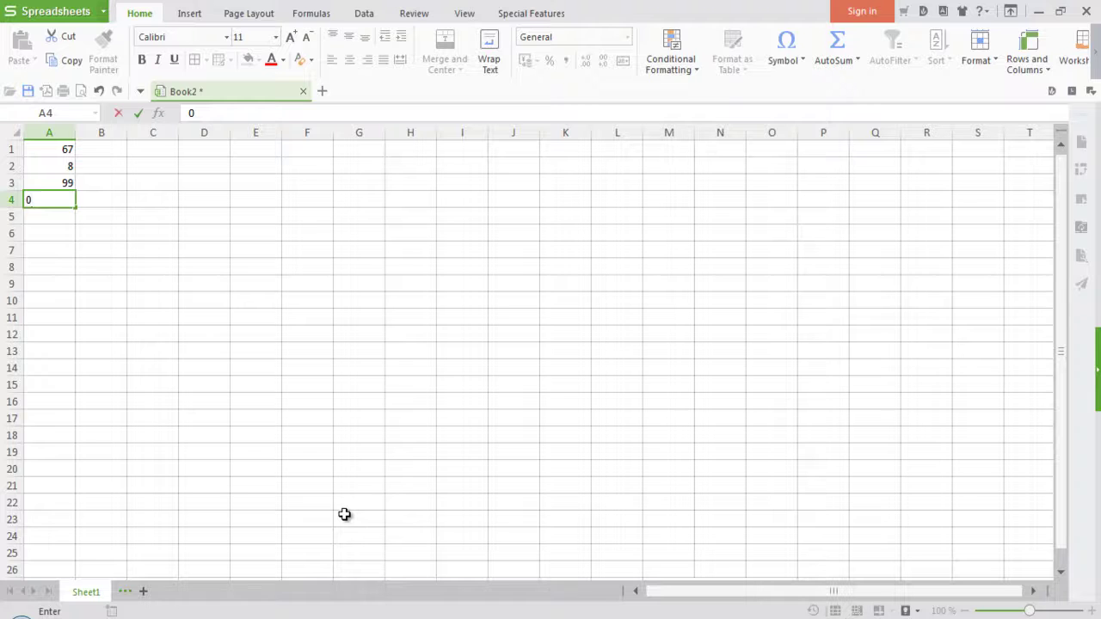
type("56")
key("Return")
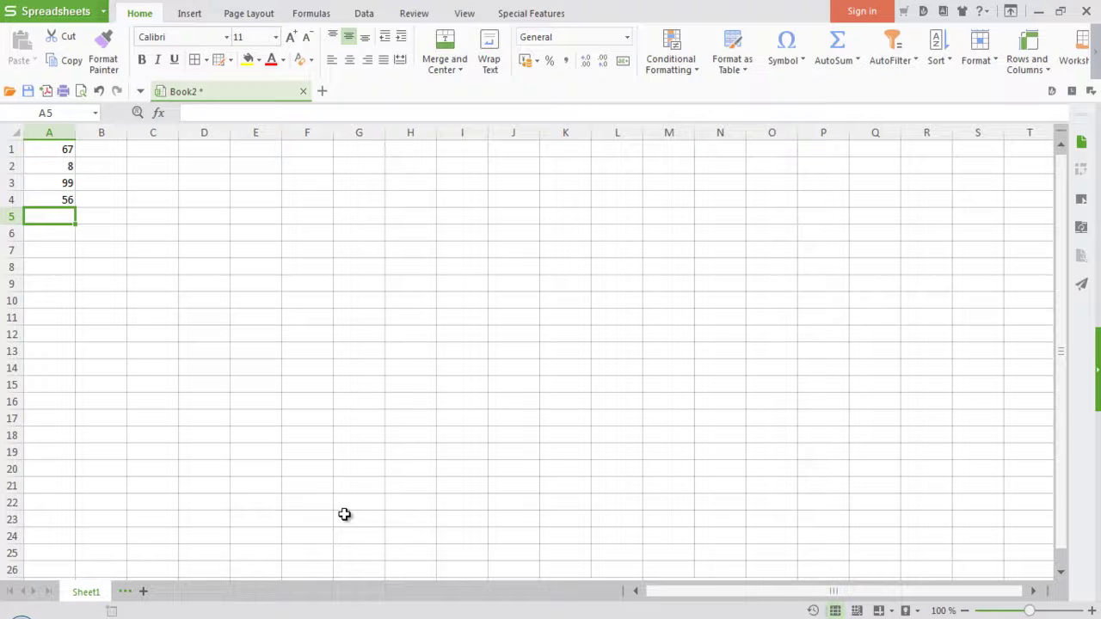
type("43")
key("Return")
Enter 2we, er, ty, we3 and sd3 in A6:A10.
type("2we")
key("Return")
type("er")
key("Return")
type("ty")
key("Return")
type("we3")
key("Return")
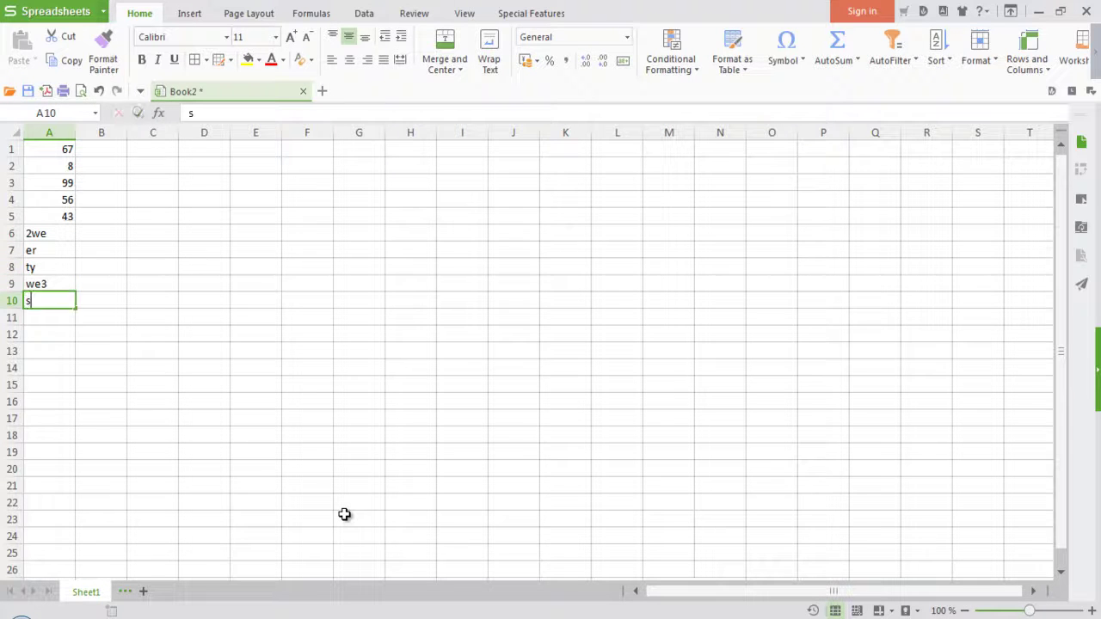
type("sd3")
key("Return")
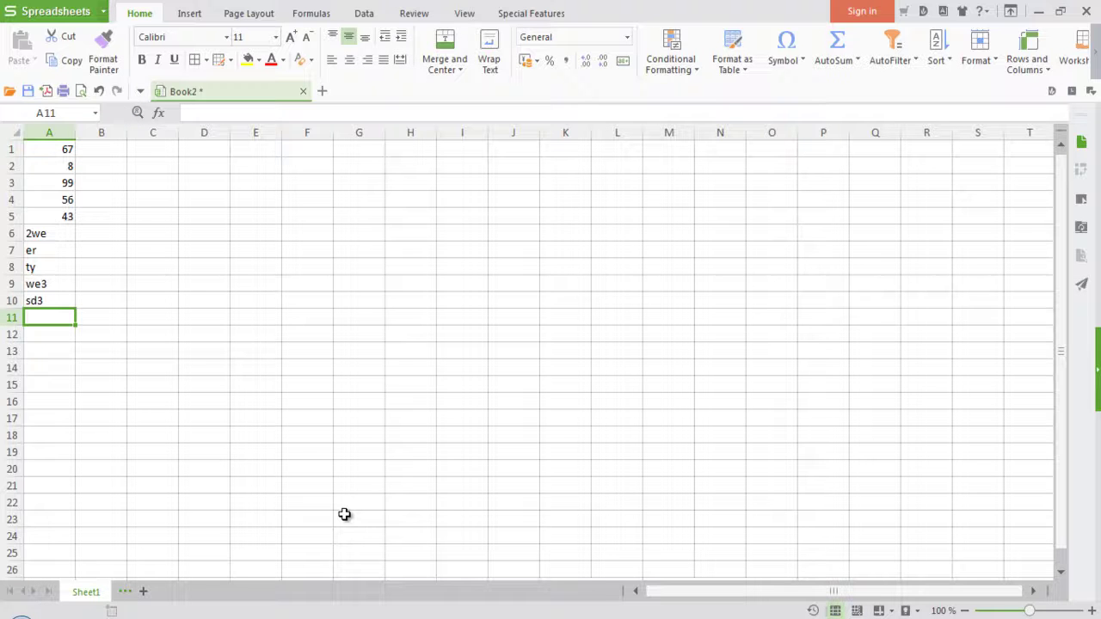
key("ctrl+Right")
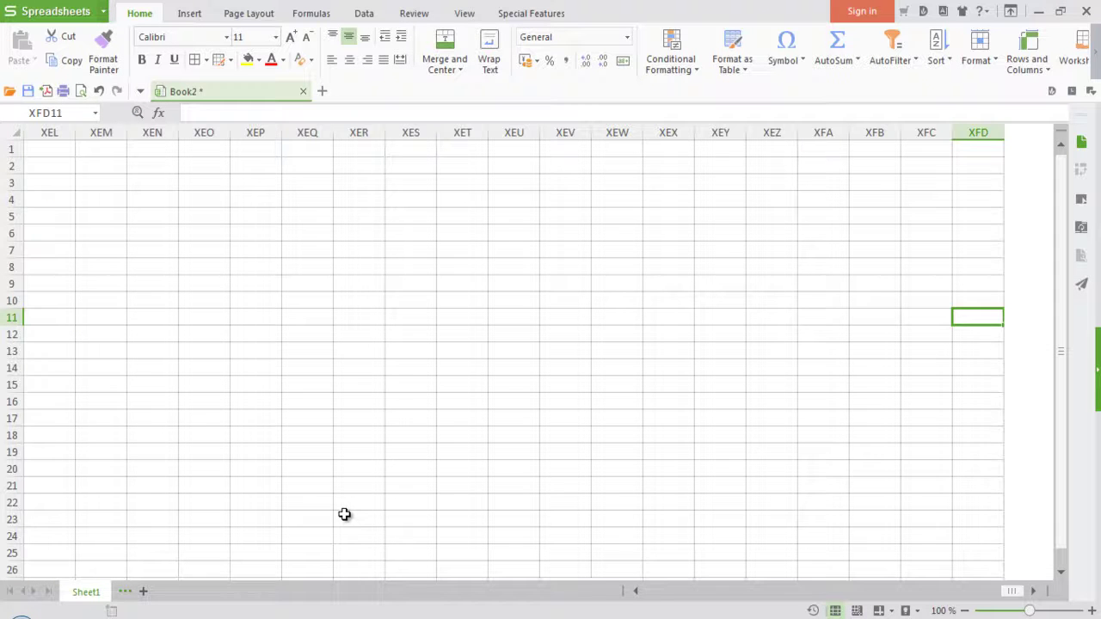
Select a range in row 1 starting at C1.
key("Left")
key("Left")
key("Left")
key("Left")
key("Left")
key("Left")
key("Left")
key("Left")
key("Left")
key("Left")
key("Left")
key("ctrl+Home")
key("Right")
key("Right")
key("Right")
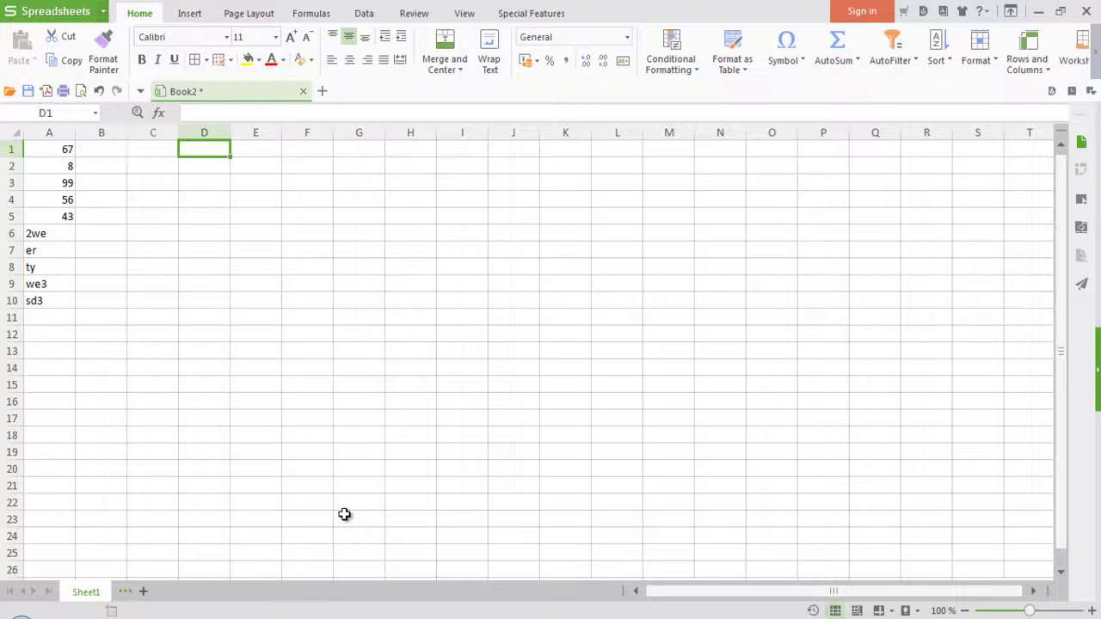
key("shift+F10")
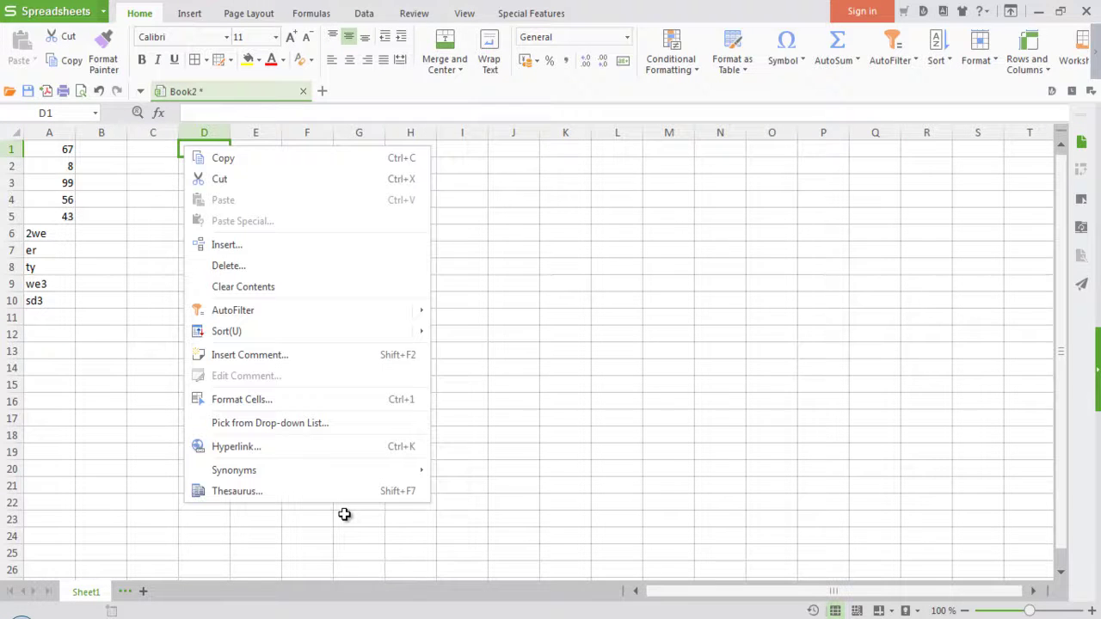
key("Escape")
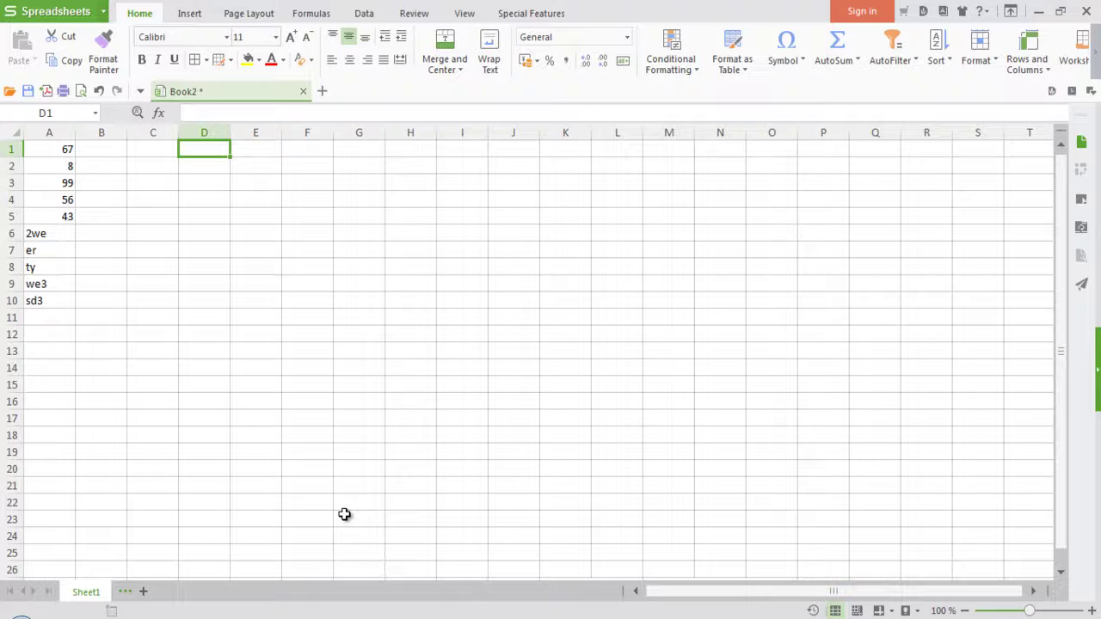
key("Left")
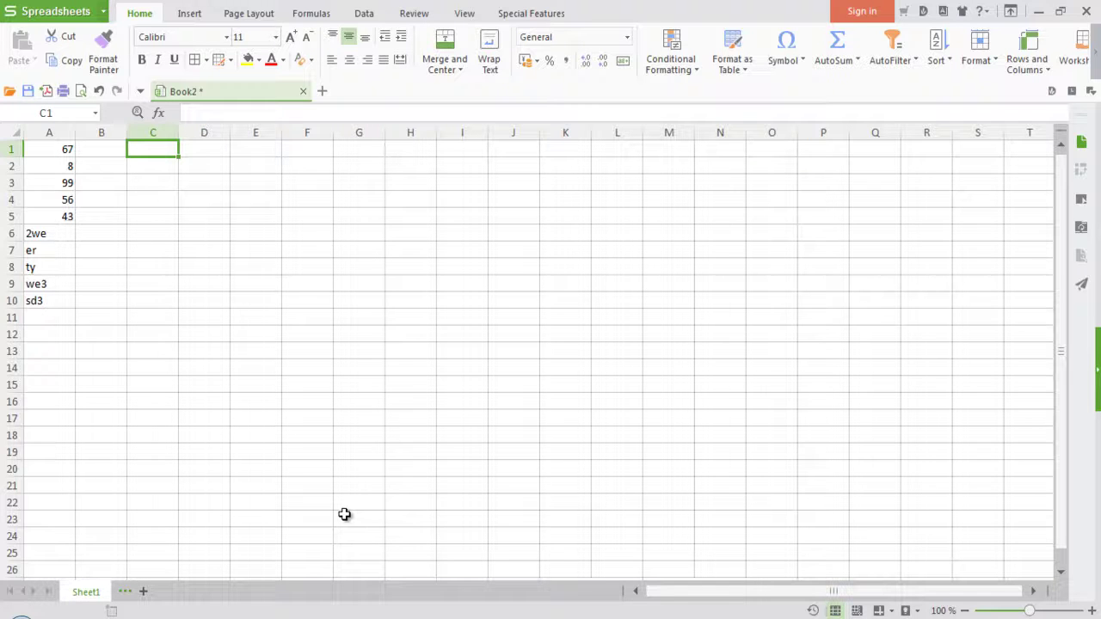
key("shift+Right")
key("shift+Right")
key("shift+Right")
key("shift+Right")
key("shift+Right")
key("shift+Right")
key("shift+Right")
key("shift+Right")
key("shift+Right")
key("shift+Right")
key("shift+Right")
key("shift+Right")
key("shift+Right")
key("shift+Right")
key("shift+Right")
key("shift+Right")
key("shift+Right")
key("shift+Right")
key("shift+Right")
key("shift+Right")
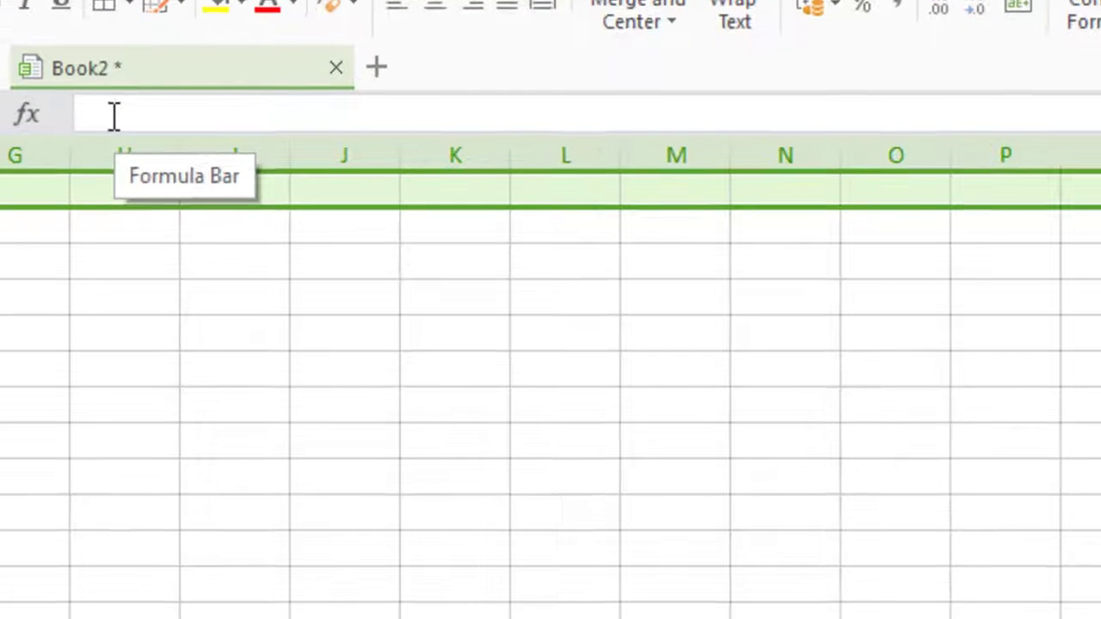
Enter =TRANSPOSE(A1:A20) as an array formula across the row 1 selection.
type("=")
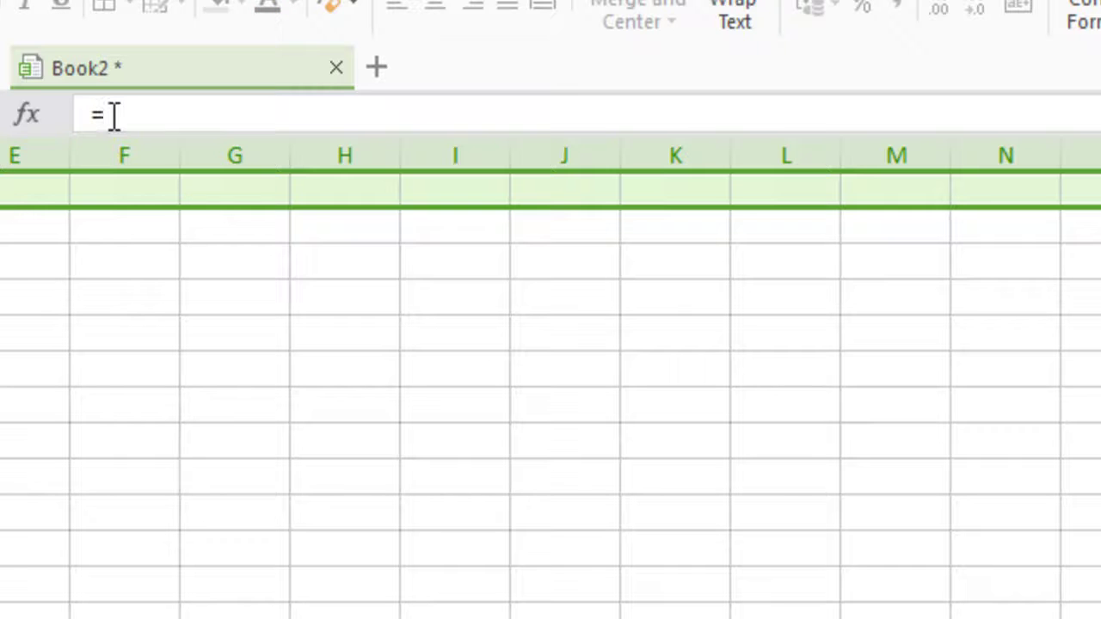
type("t")
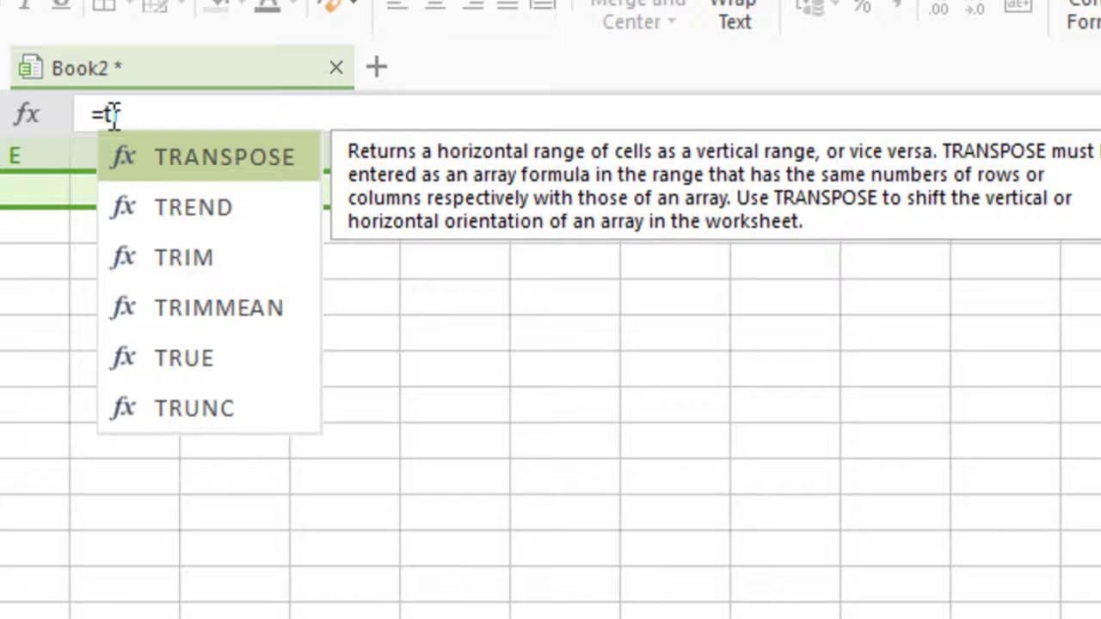
type("ranspose")
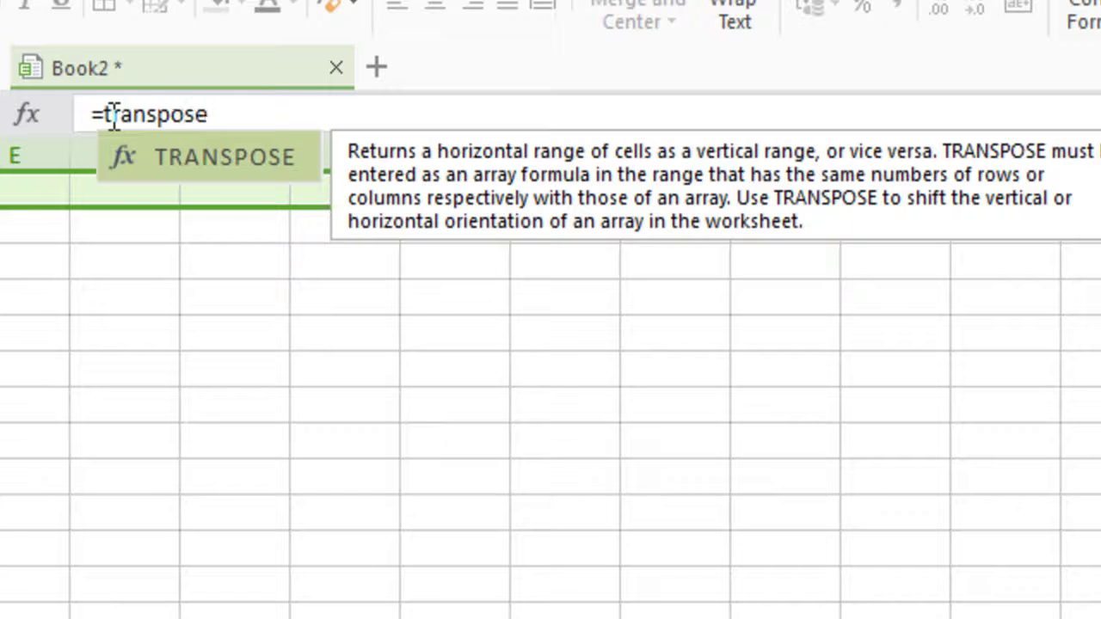
type("(")
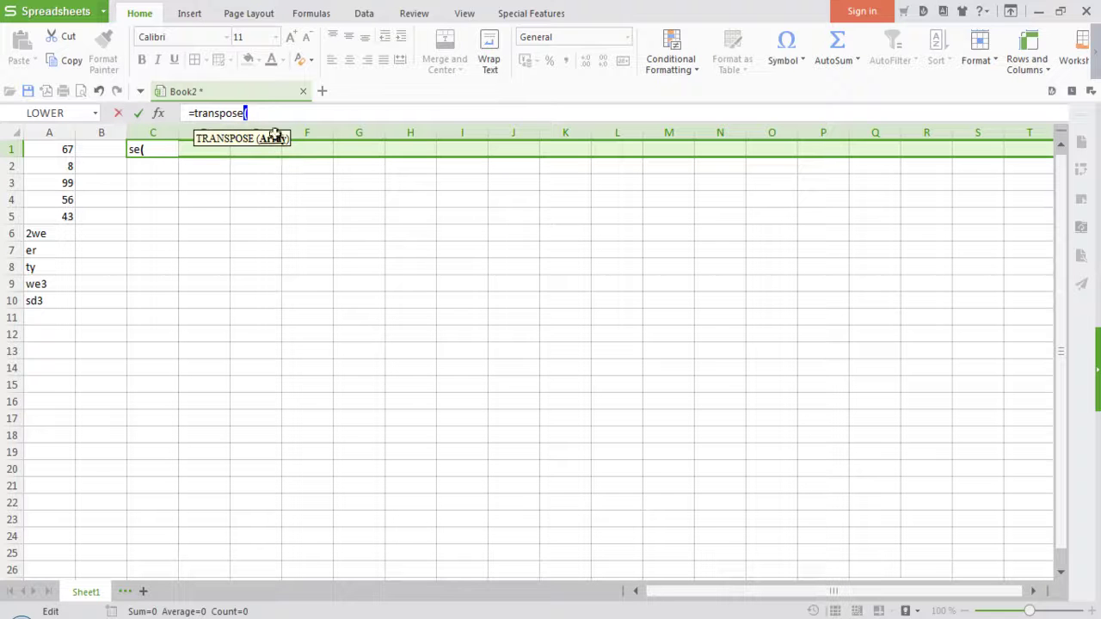
left_click_drag(69, 149, 72, 470)
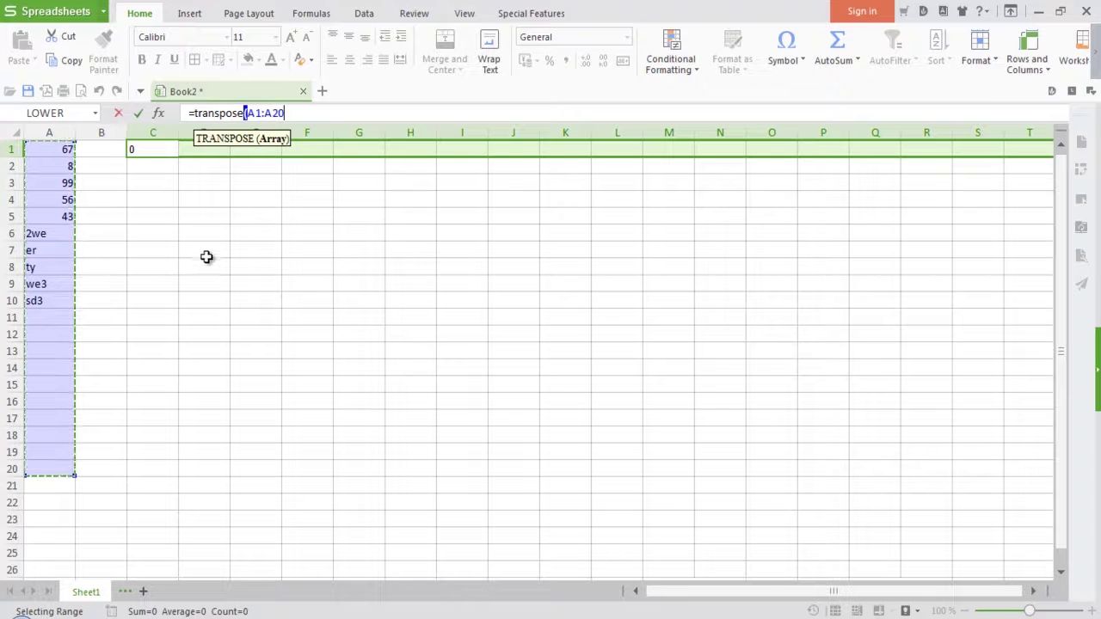
left_click(287, 112)
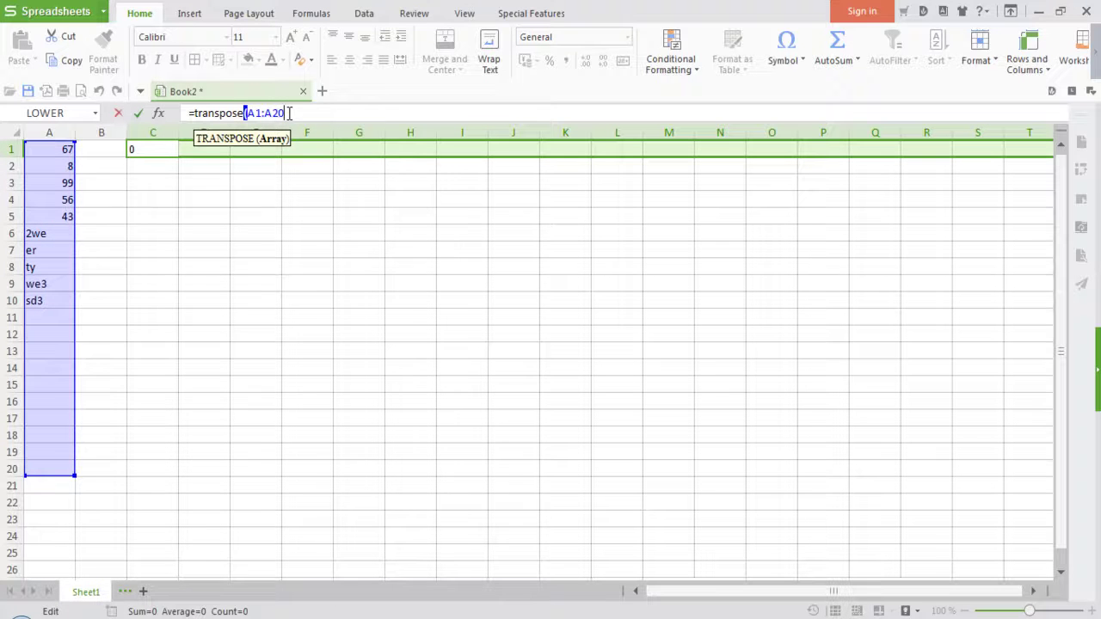
type(")")
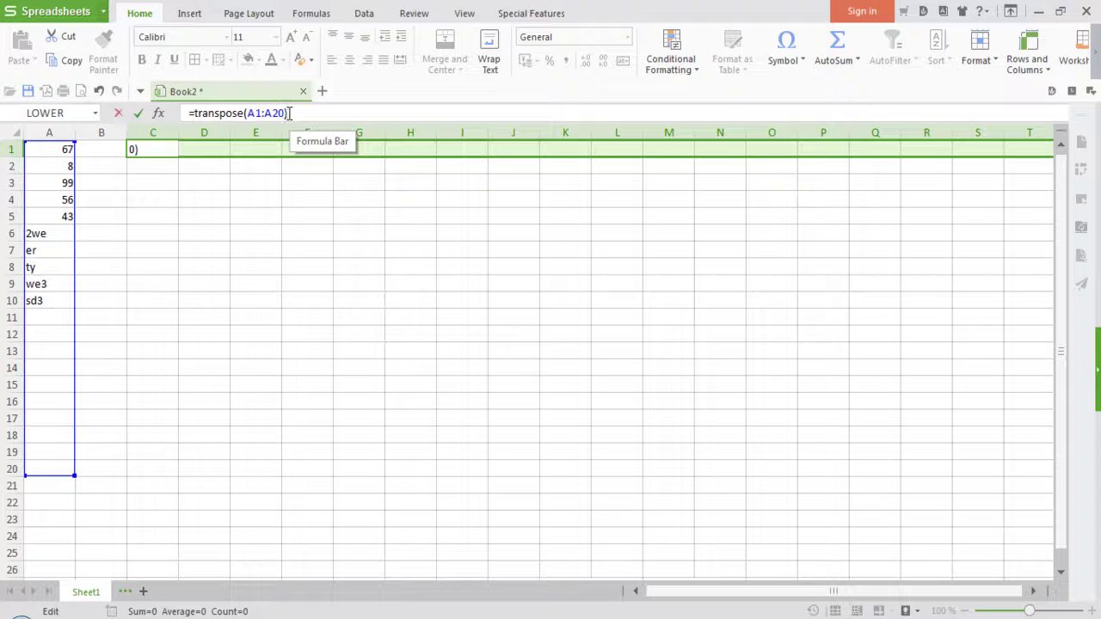
key("ctrl+shift+Return")
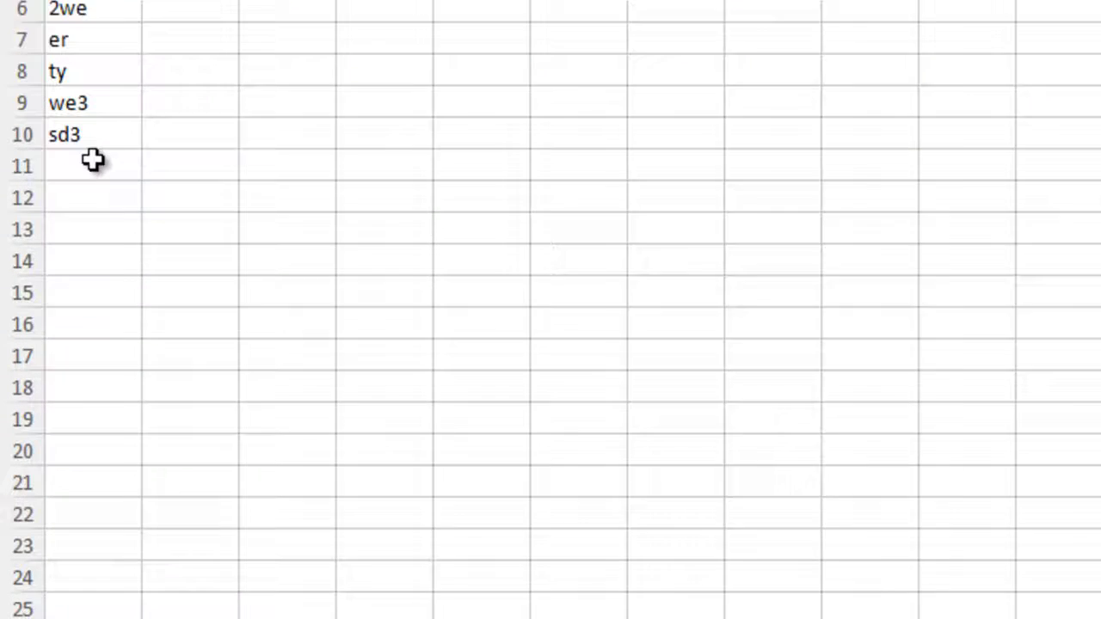
Add 23, 45, 12, 34 and 56 in A11:A15.
left_click(53, 299)
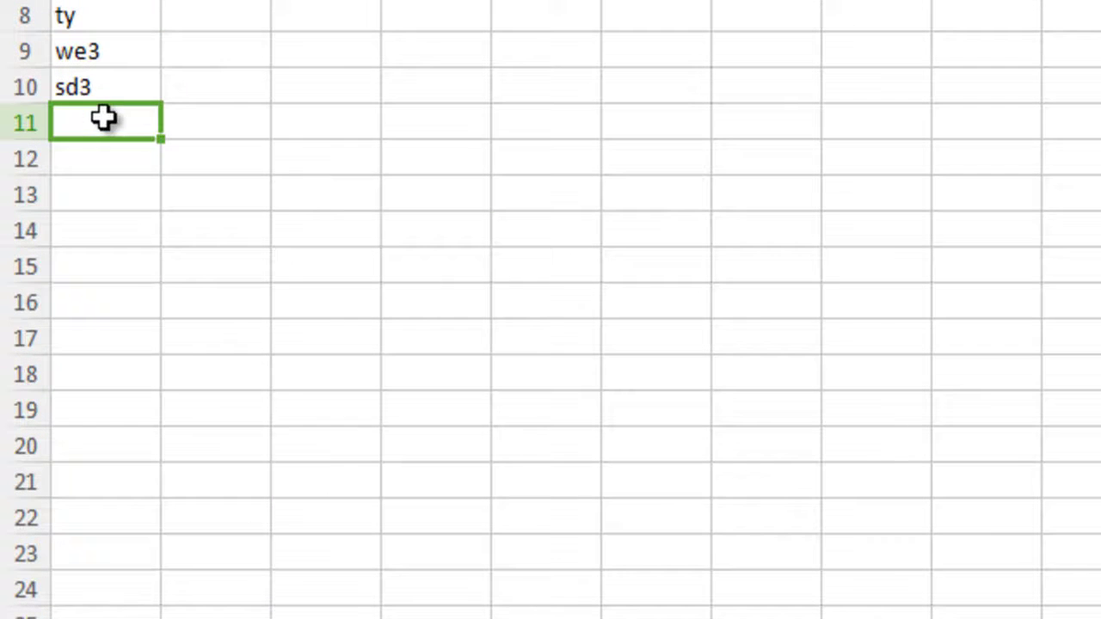
type("23")
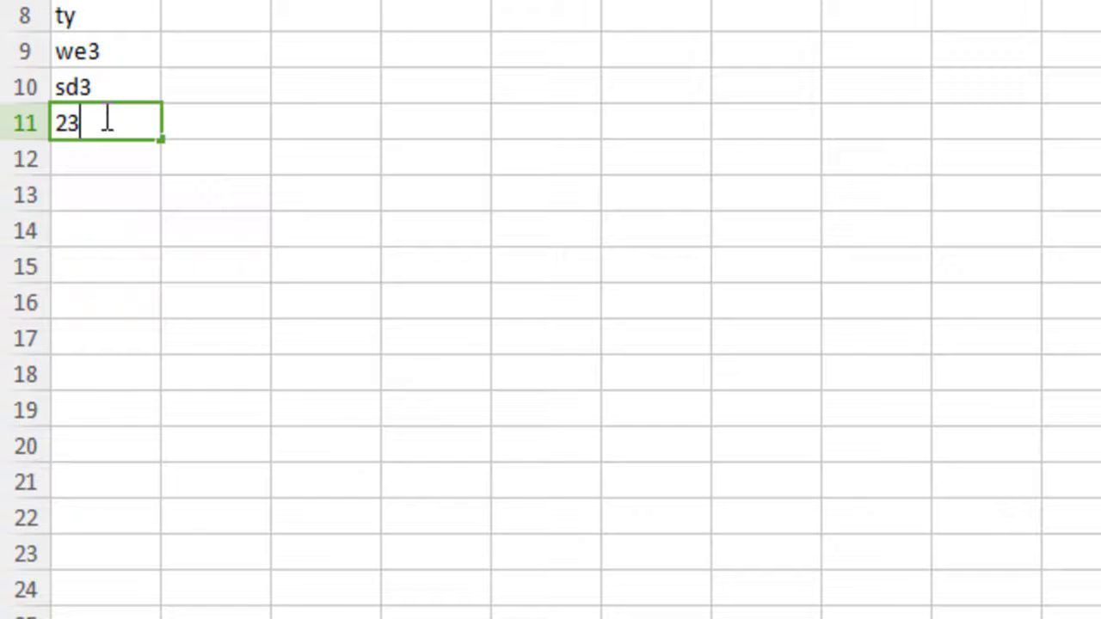
key("Return")
type("45")
key("Return")
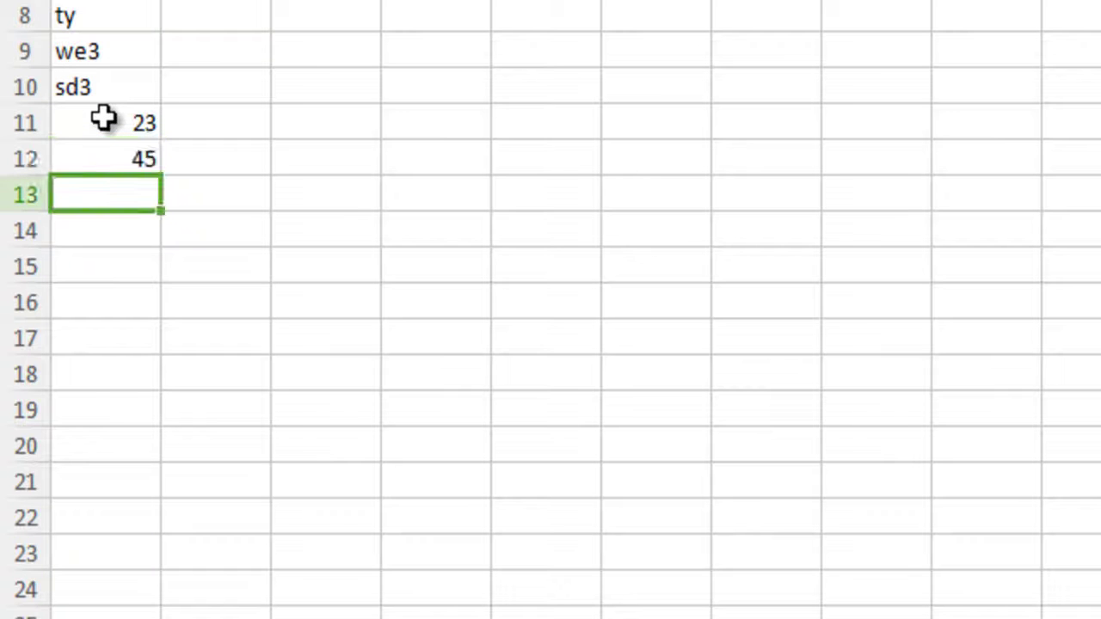
type("12")
key("Return")
type("34")
key("Return")
type("56")
key("Return")
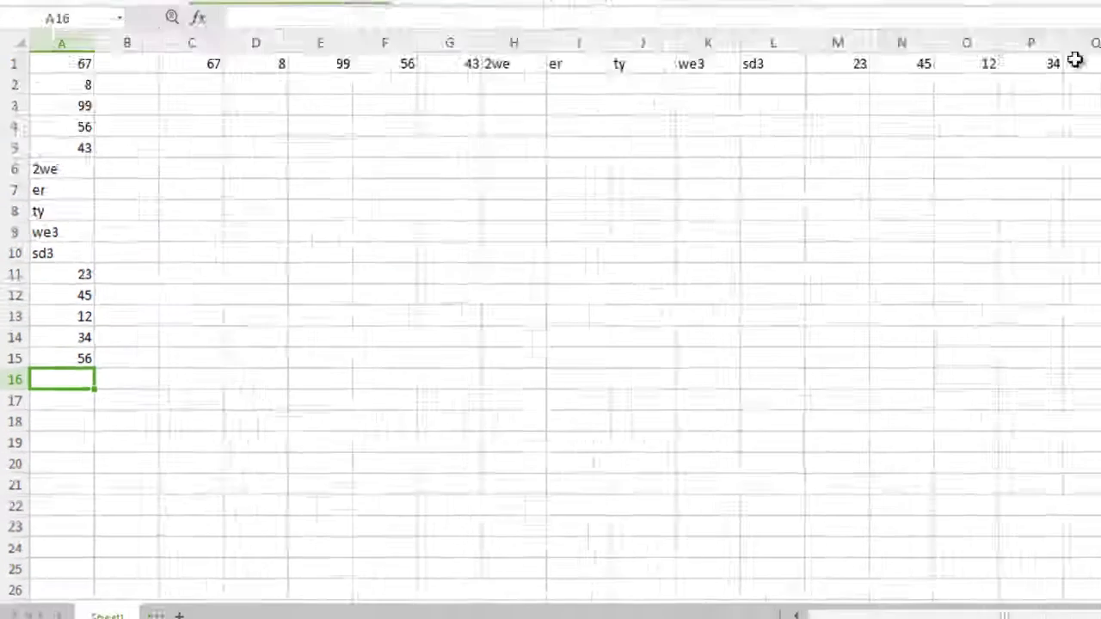
Select C1:Q1 and give it a yellow fill.
left_click_drag(856, 149, 428, 151)
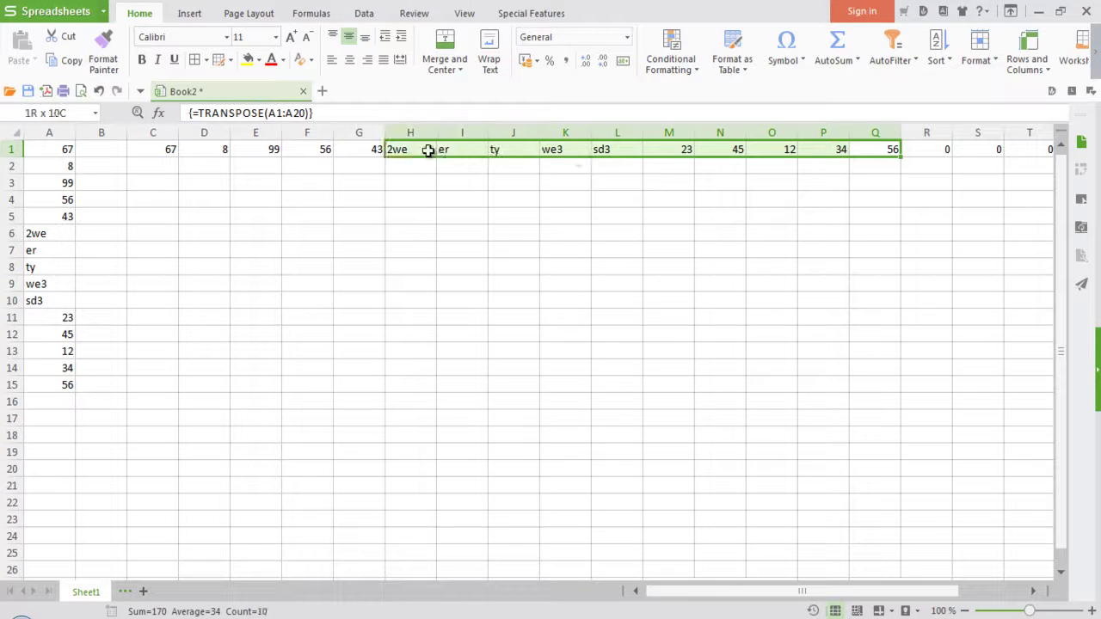
left_click_drag(428, 151, 172, 148)
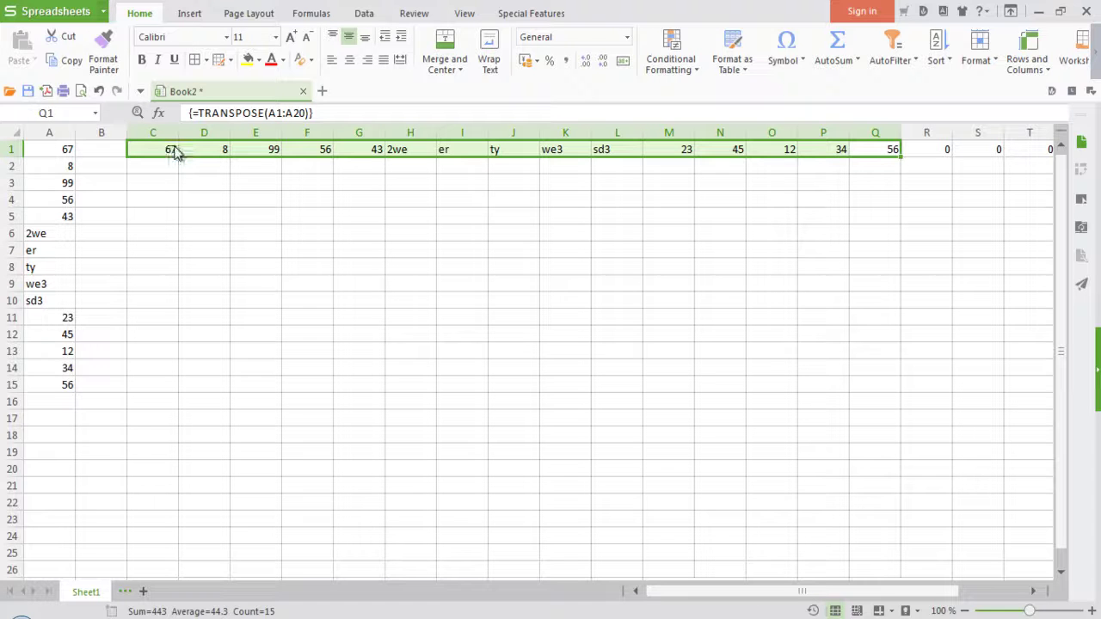
left_click(247, 60)
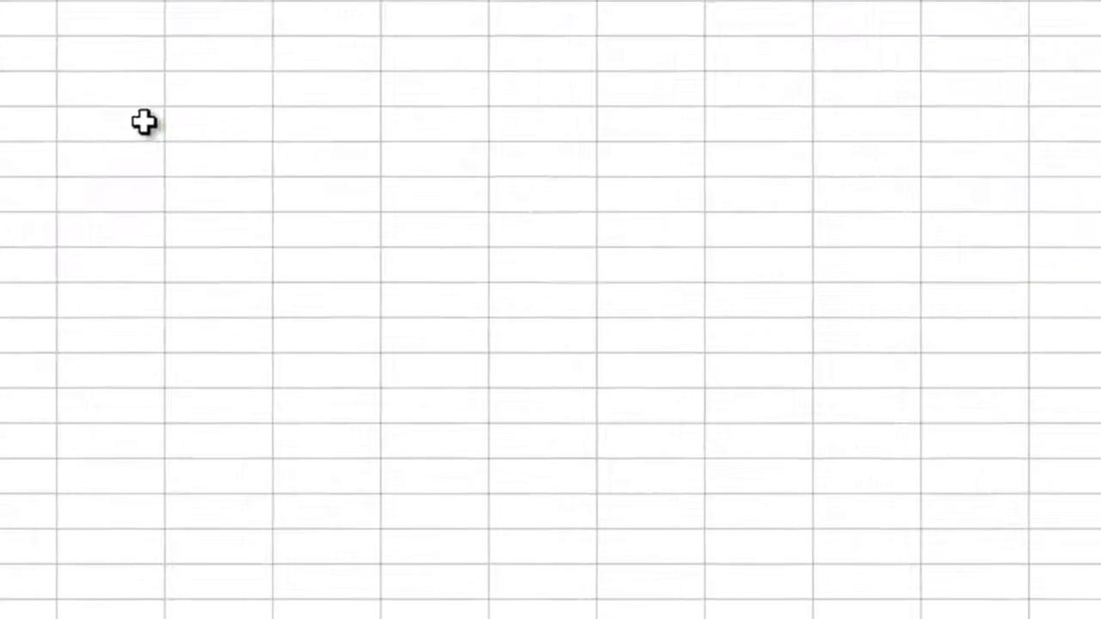
Enter 4, 5, 678, 90, 34 and 55 across row 7 starting at C7.
left_click(168, 230)
type("4")
key("Tab")
type("5")
key("Tab")
type("67")
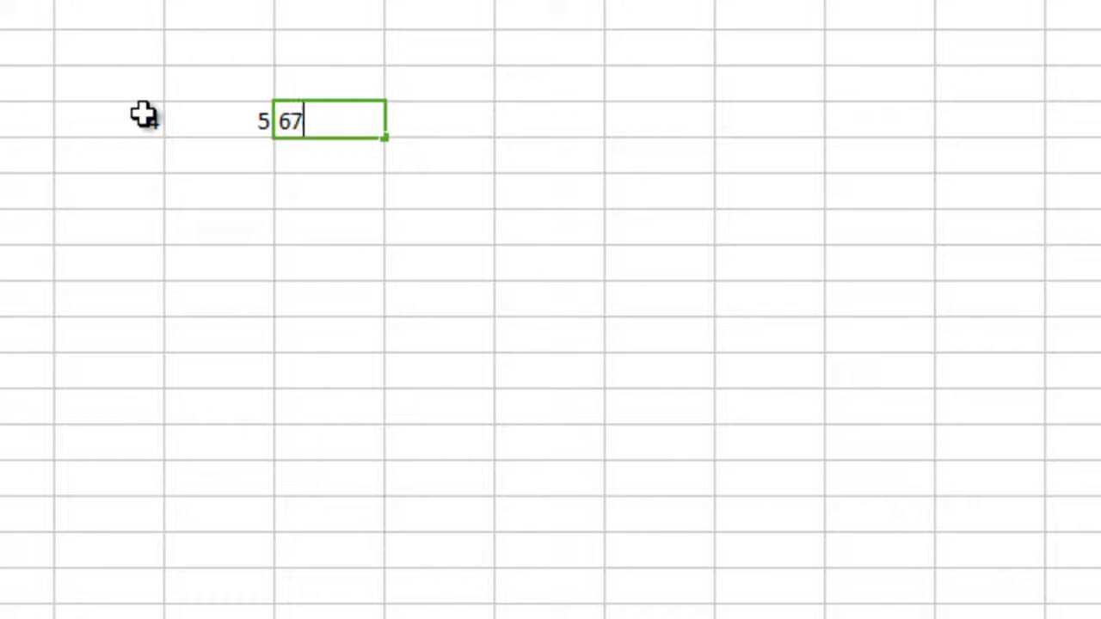
type("8")
key("Tab")
type("90")
key("Tab")
type("34")
key("Tab")
type("55")
key("Tab")
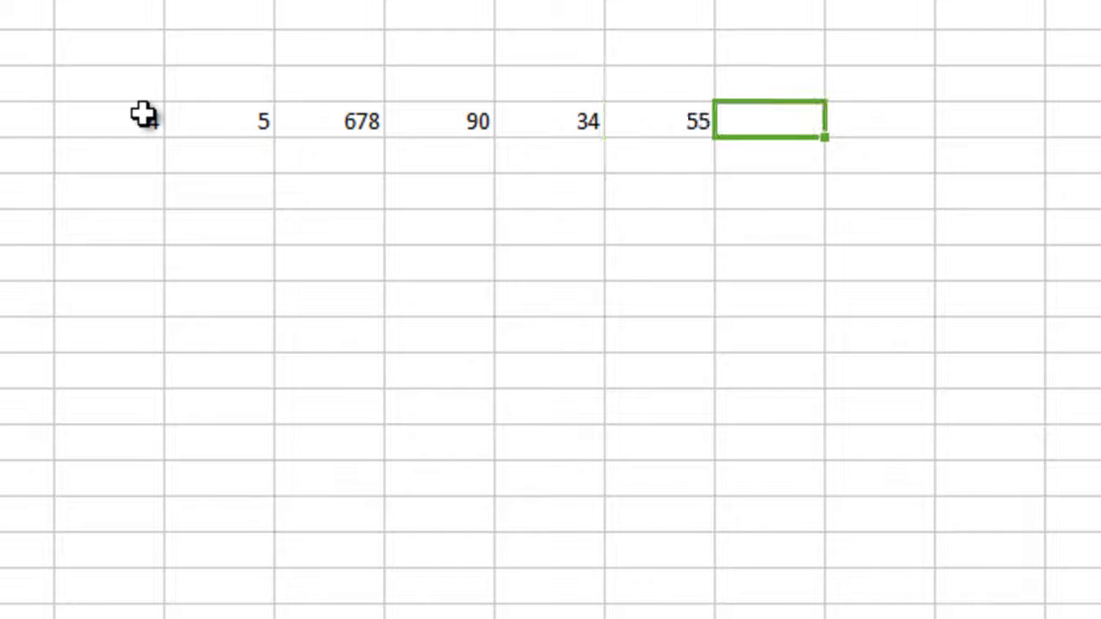
Fill C11:C20 with the array formula =TRANSPOSE(C7:M7).
left_click(114, 263)
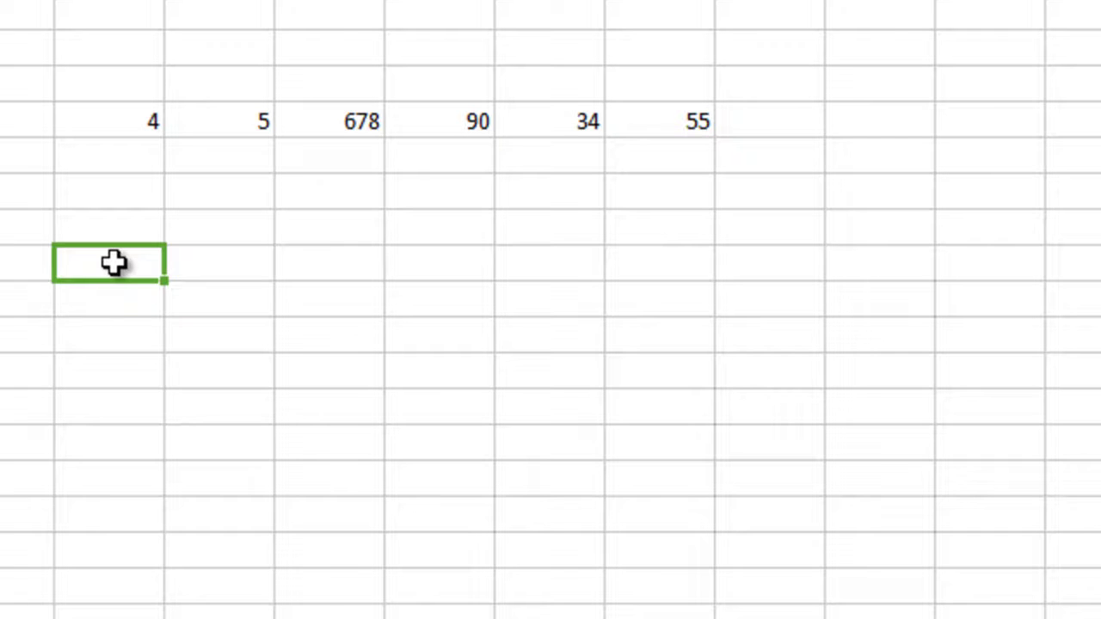
key("shift+Down")
key("shift+Down")
key("shift+Down")
key("shift+Down")
key("shift+Down")
key("shift+Down")
key("shift+Down")
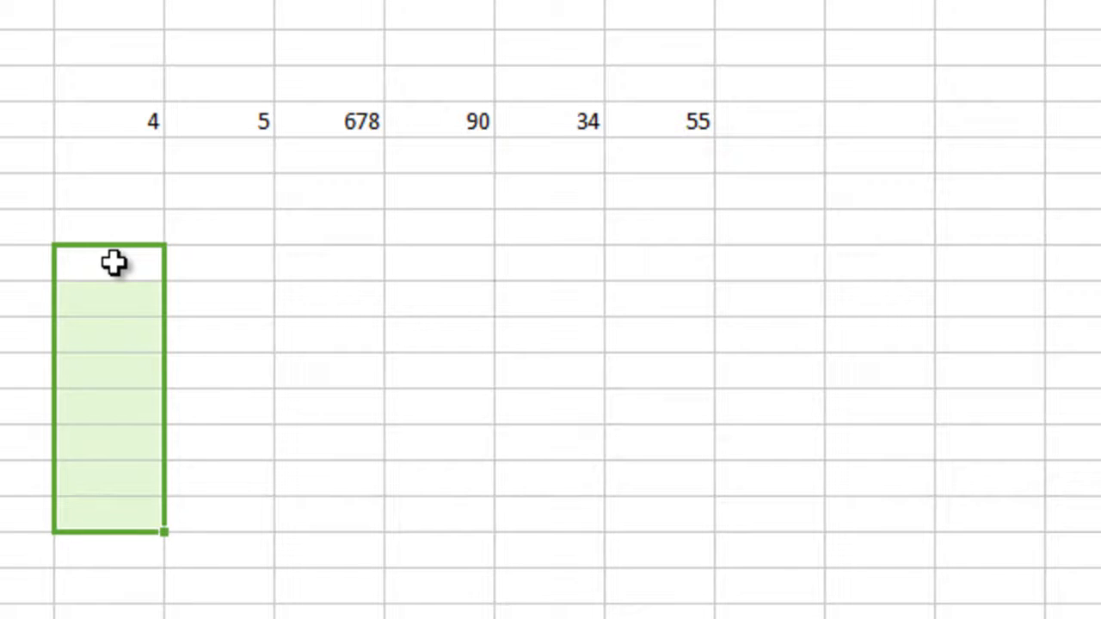
key("shift+Down")
key("shift+Down")
type("=")
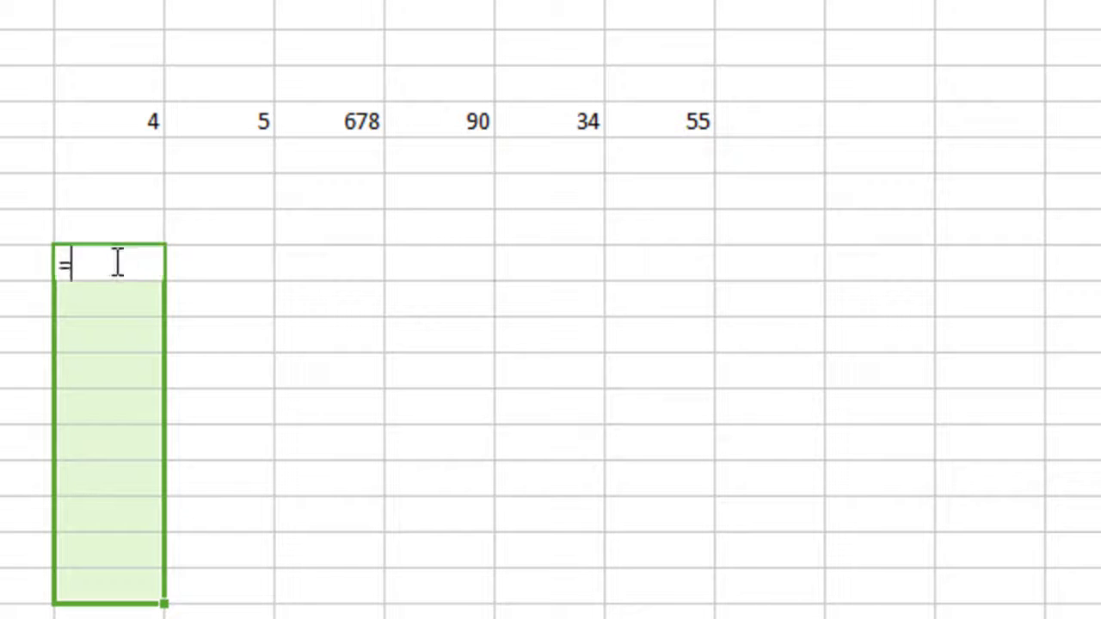
type("tra")
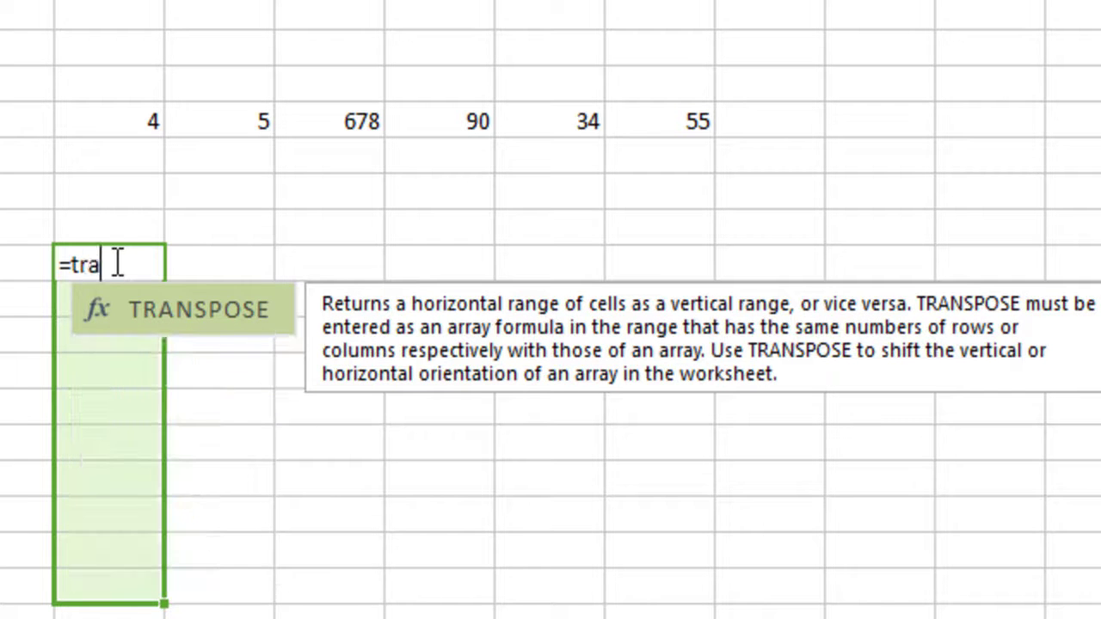
type("ns")
type("pose(")
left_click(163, 252)
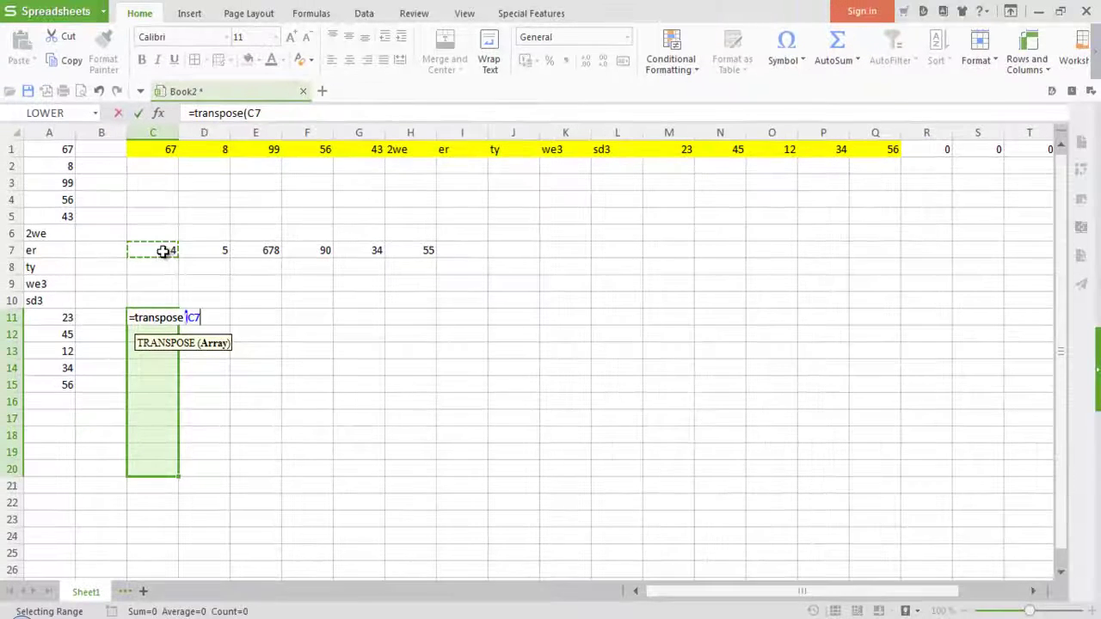
mouse_move(163, 251)
left_mouse_down()
mouse_move(499, 271)
mouse_move(675, 249)
left_mouse_up()
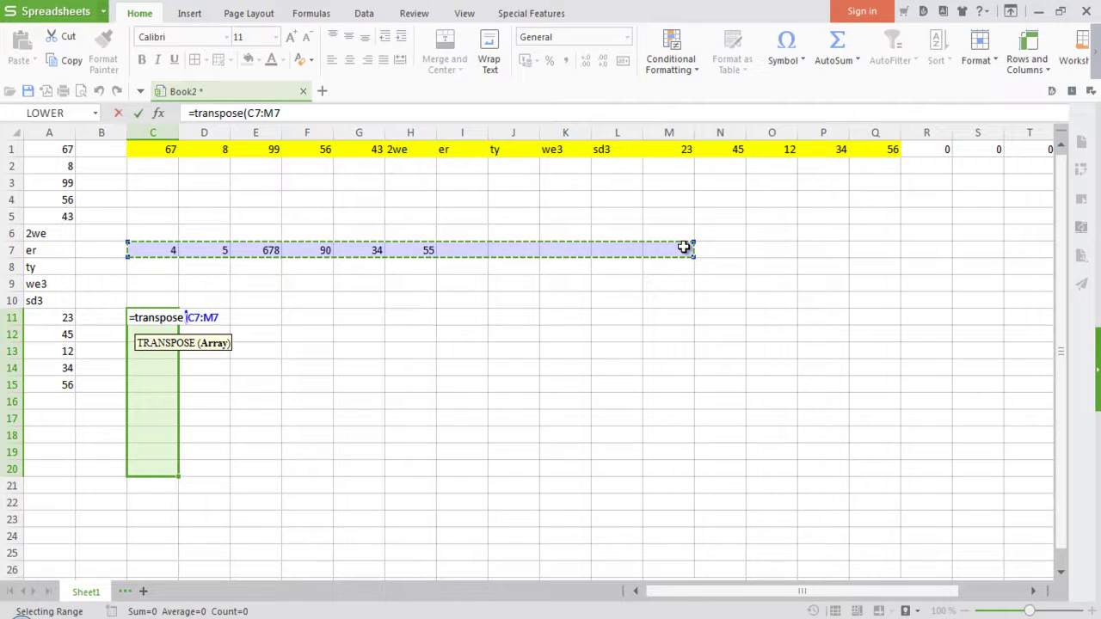
type(")")
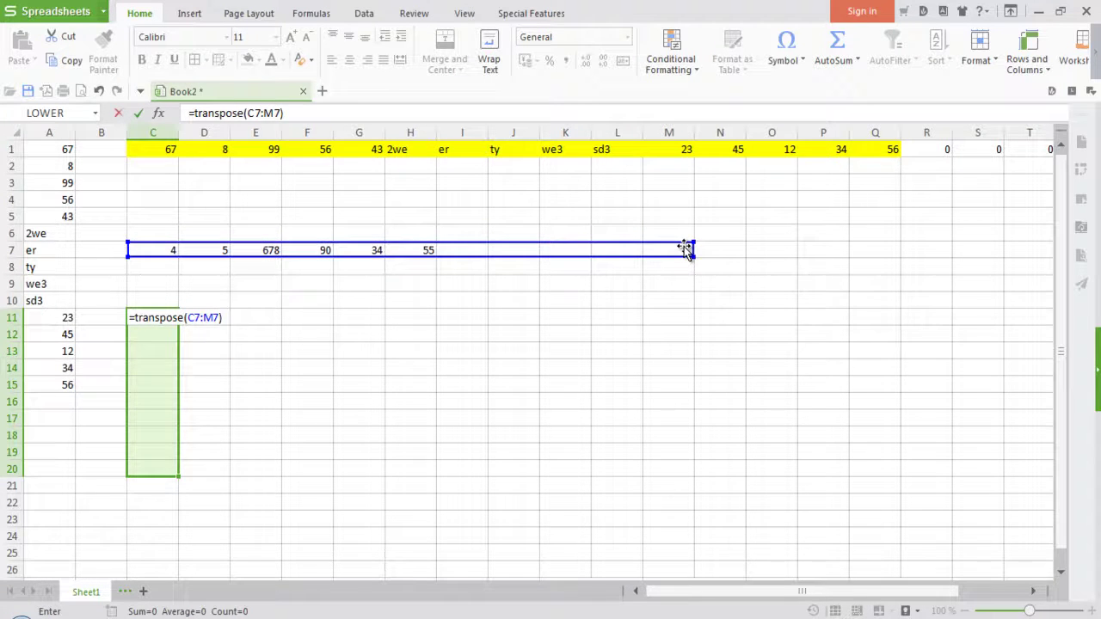
key("ctrl+shift+Return")
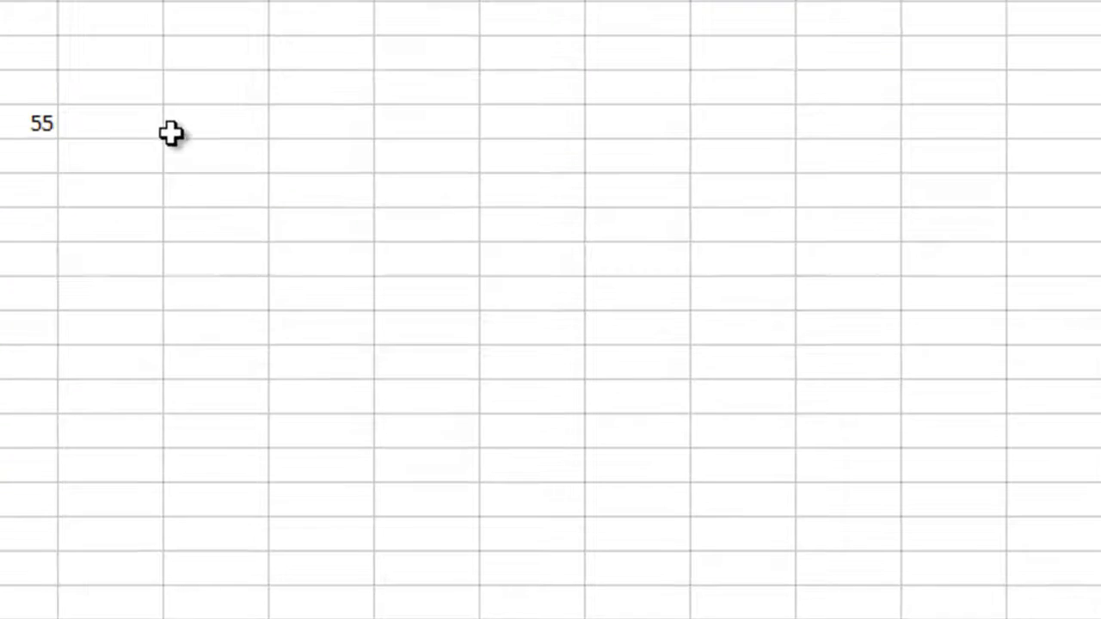
Put 67 in the cell after 55, replacing a mistaken 34 and discarding a stray 56.
left_click(478, 253)
type("34")
key("Return")
type("56")
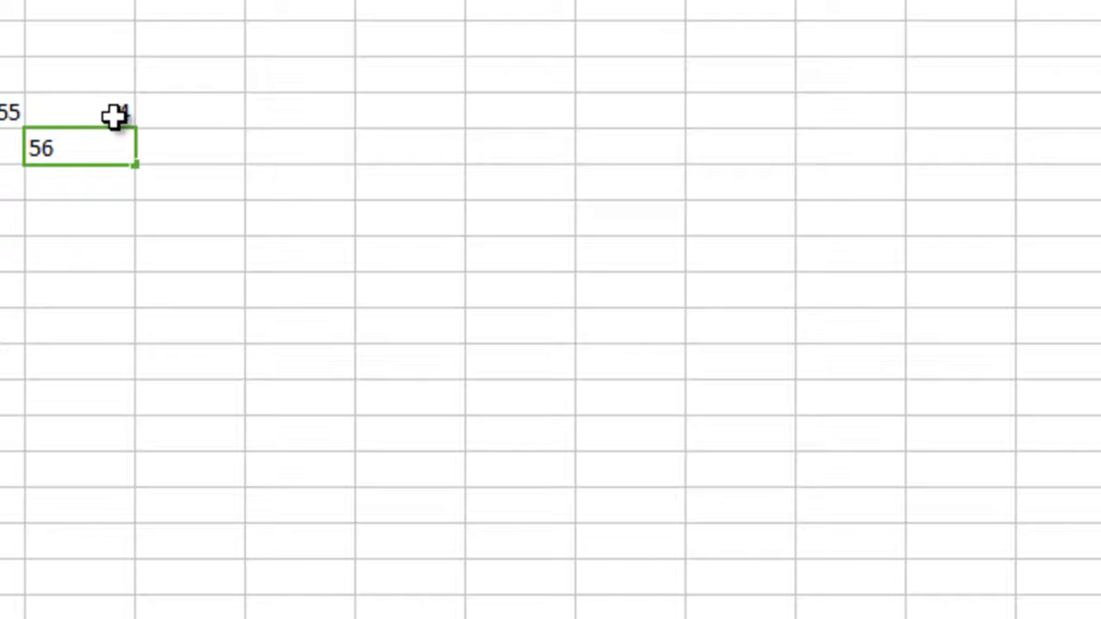
key("Escape")
left_click(114, 117)
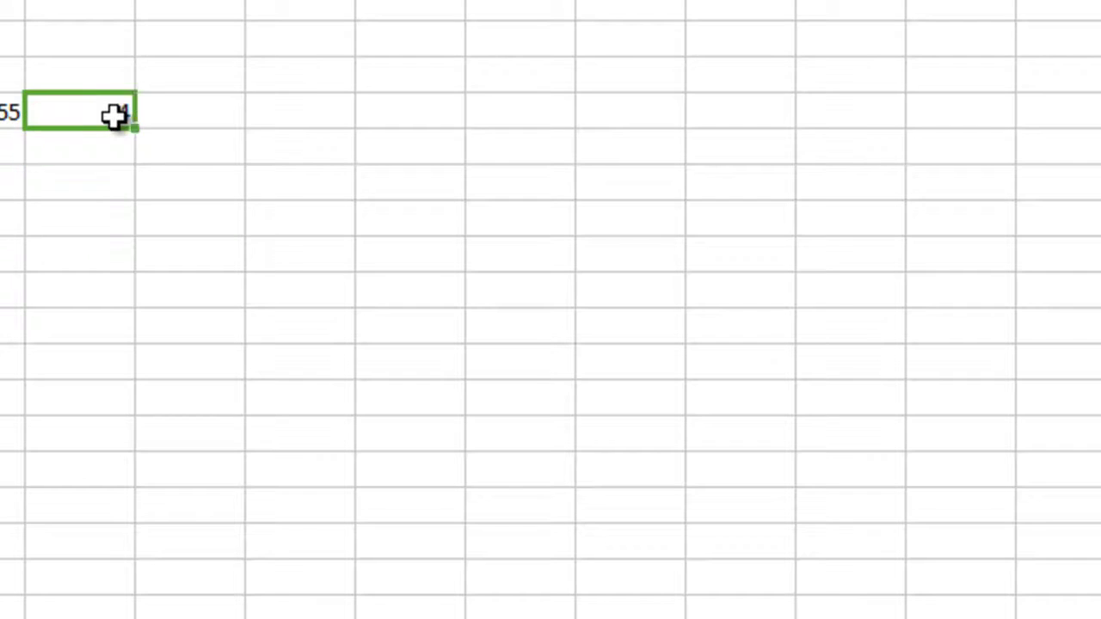
type("67")
key("Tab")
Add 89, op and oi in the next row 7 cells, correcting a mistyped entry.
type("89")
key("Tab")
type("0")
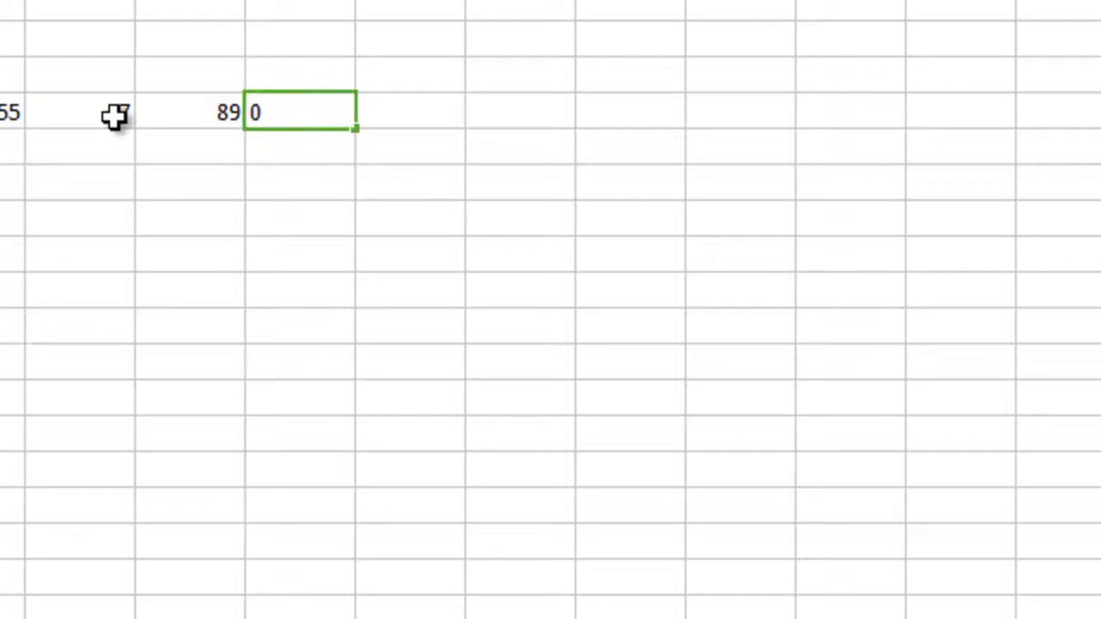
type("-")
key("BackSpace")
key("BackSpace")
type("op")
key("Tab")
type("oi")
key("Tab")
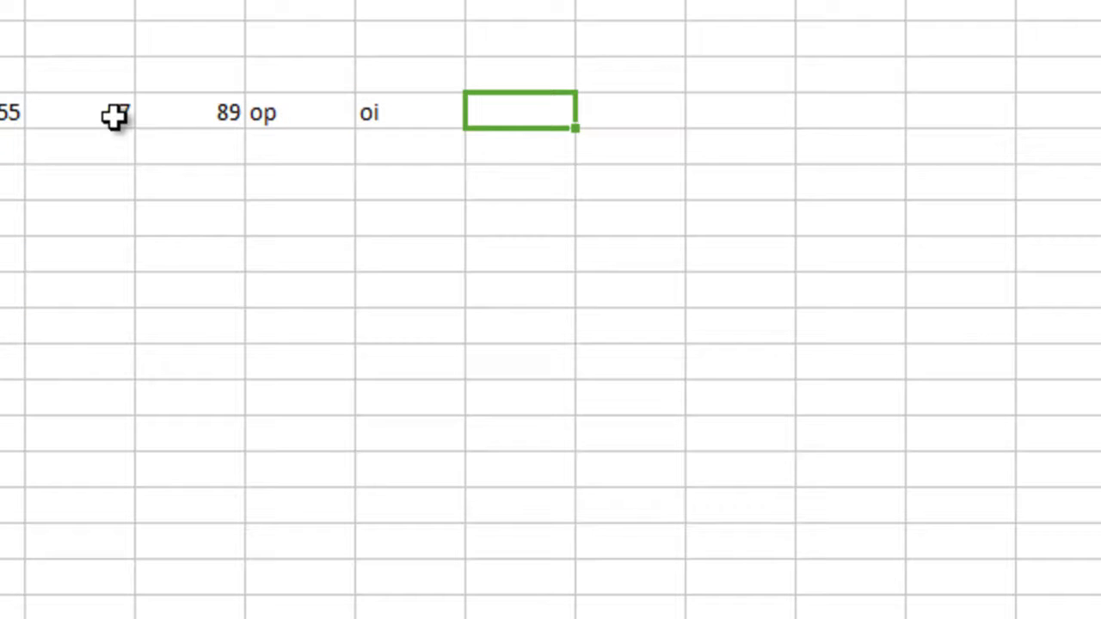